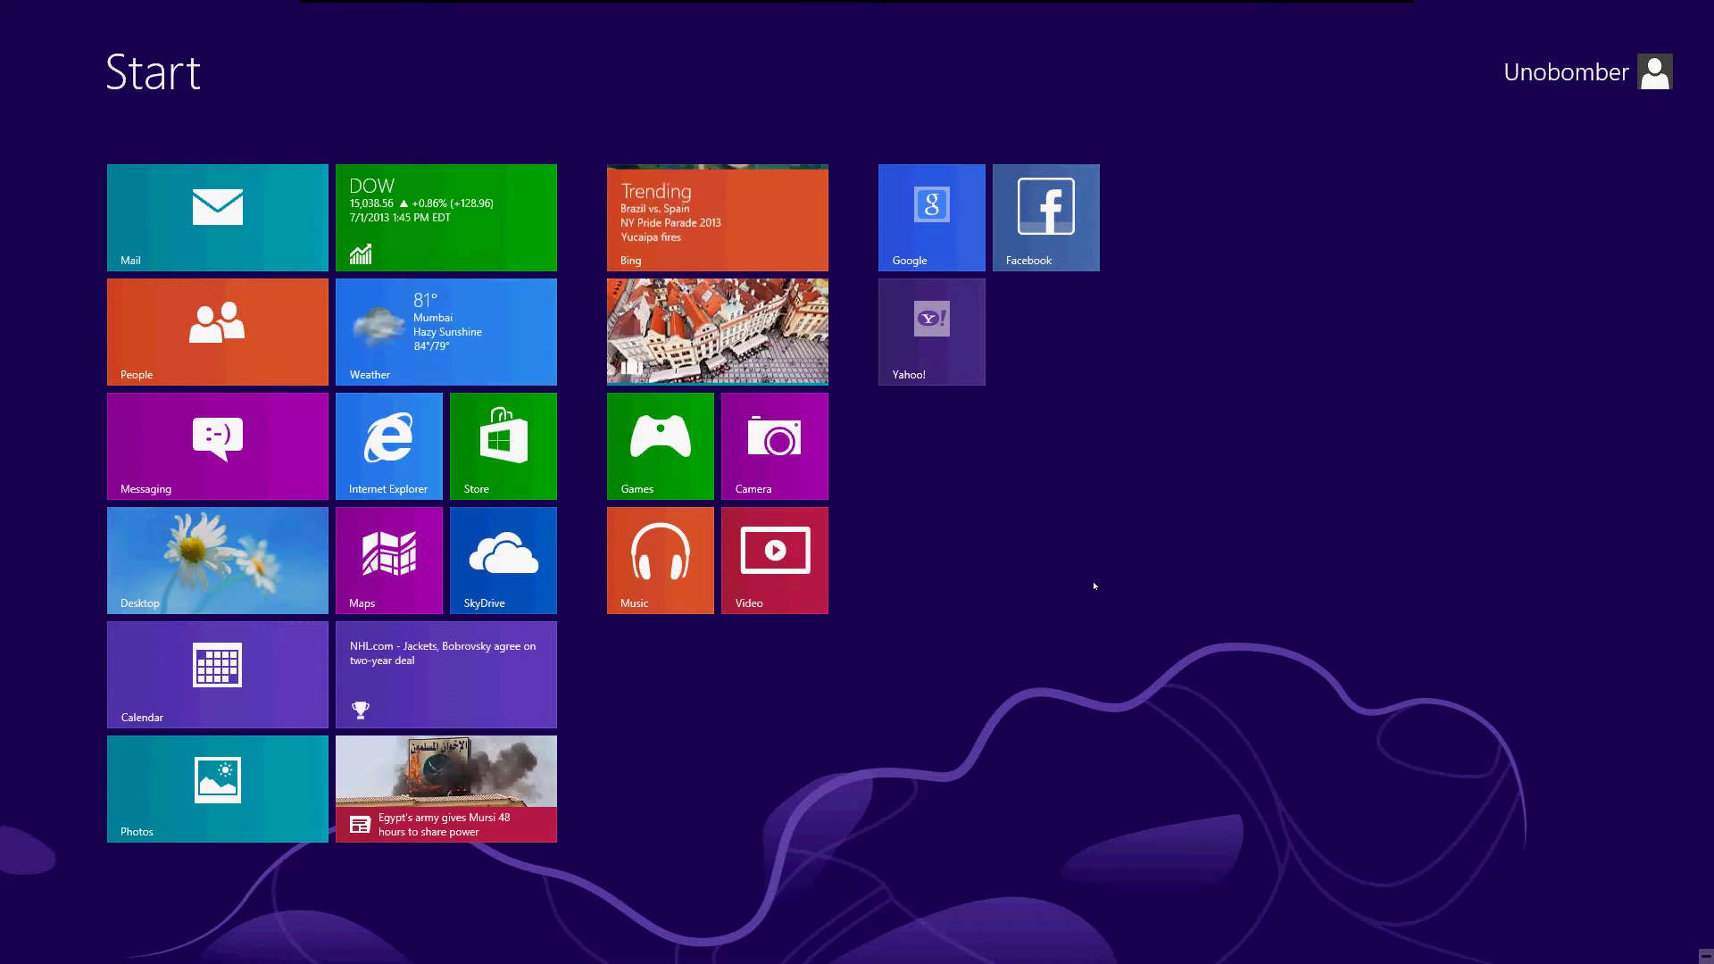
Open All apps from the Start screen app bar, return to Start, then reopen it.
right_click(971, 529)
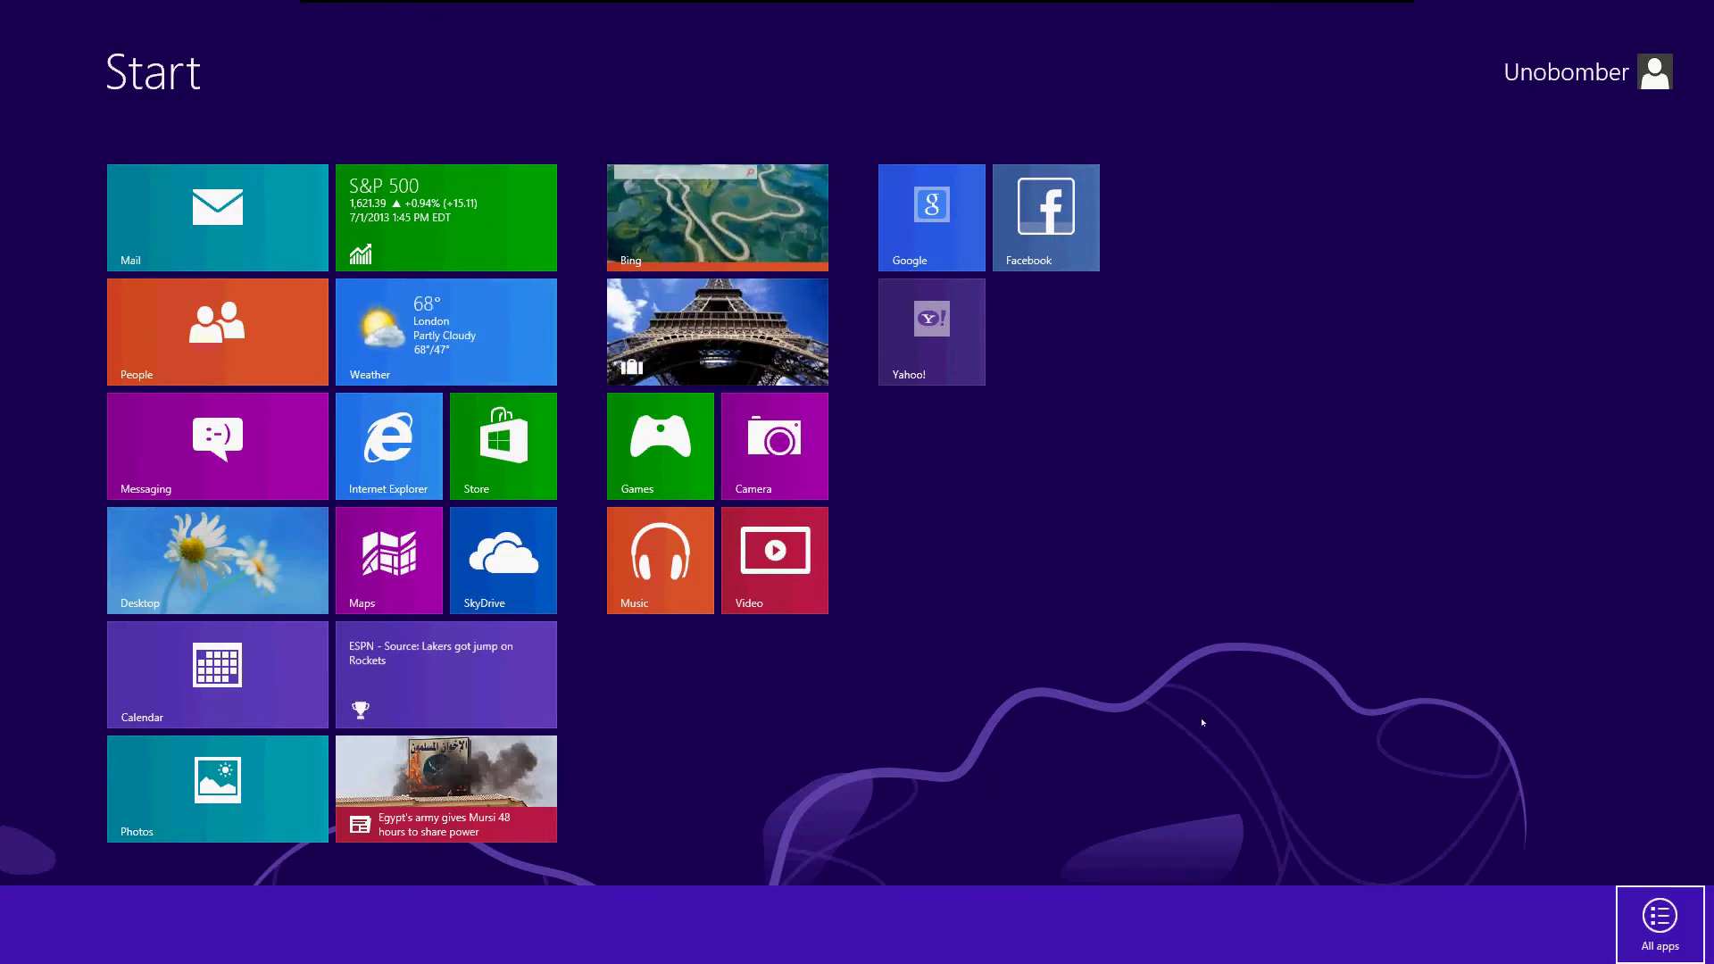
click(1659, 921)
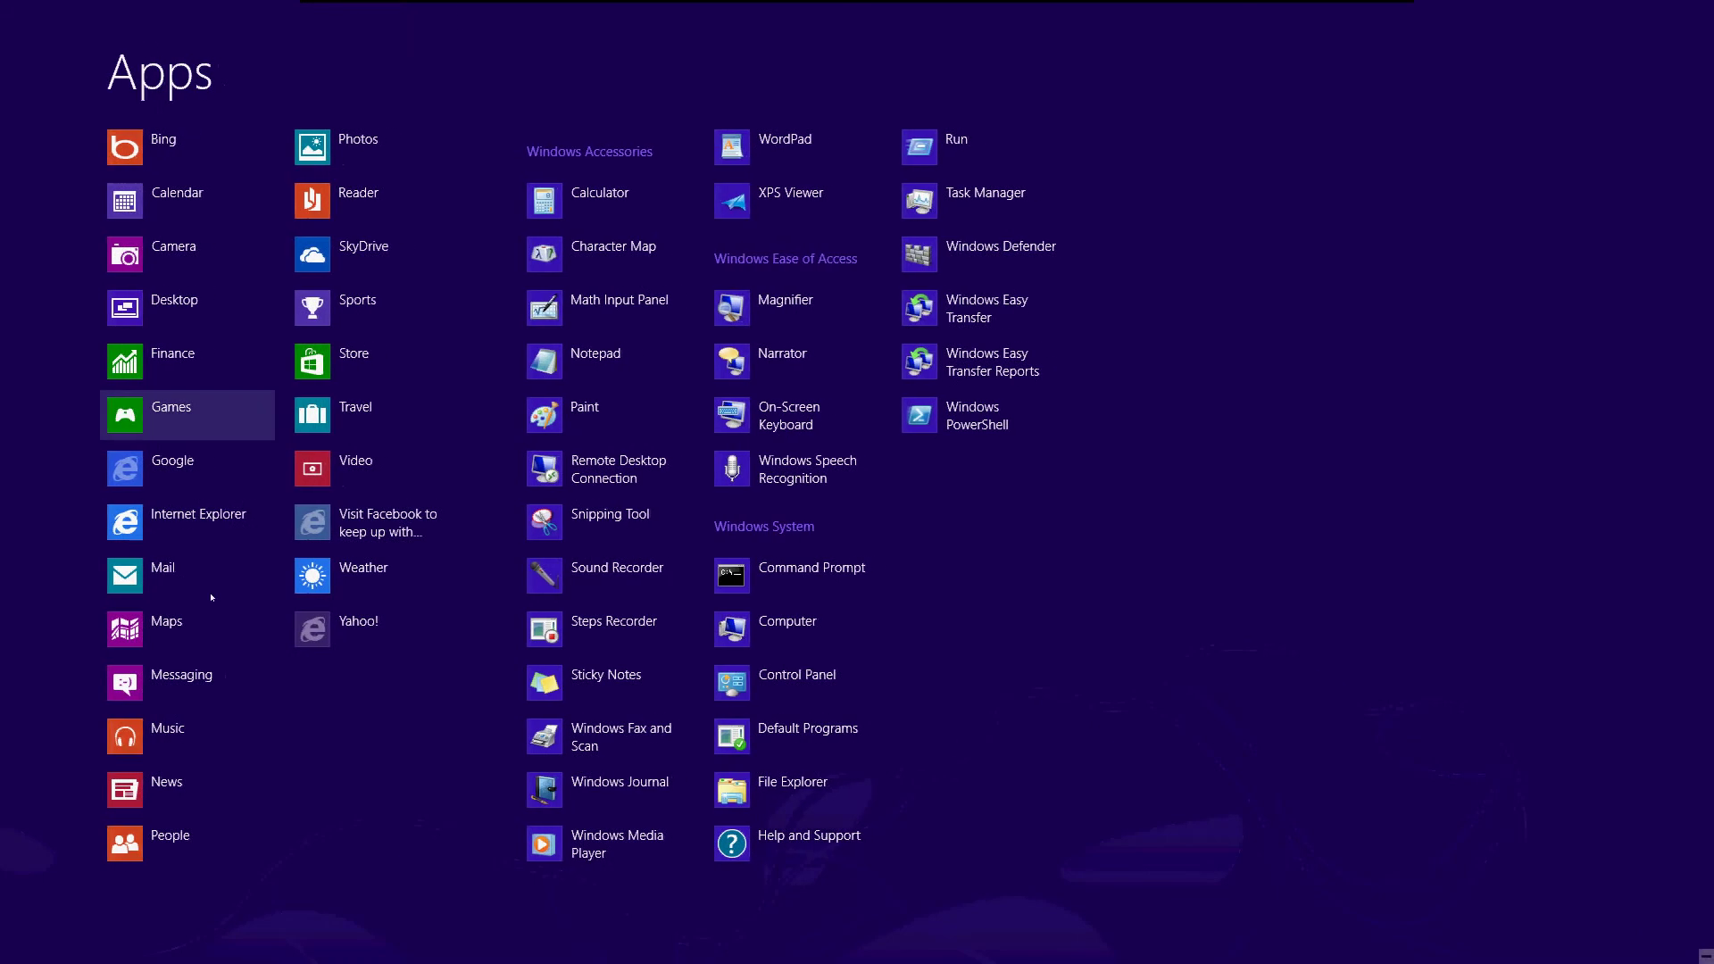
key(Escape)
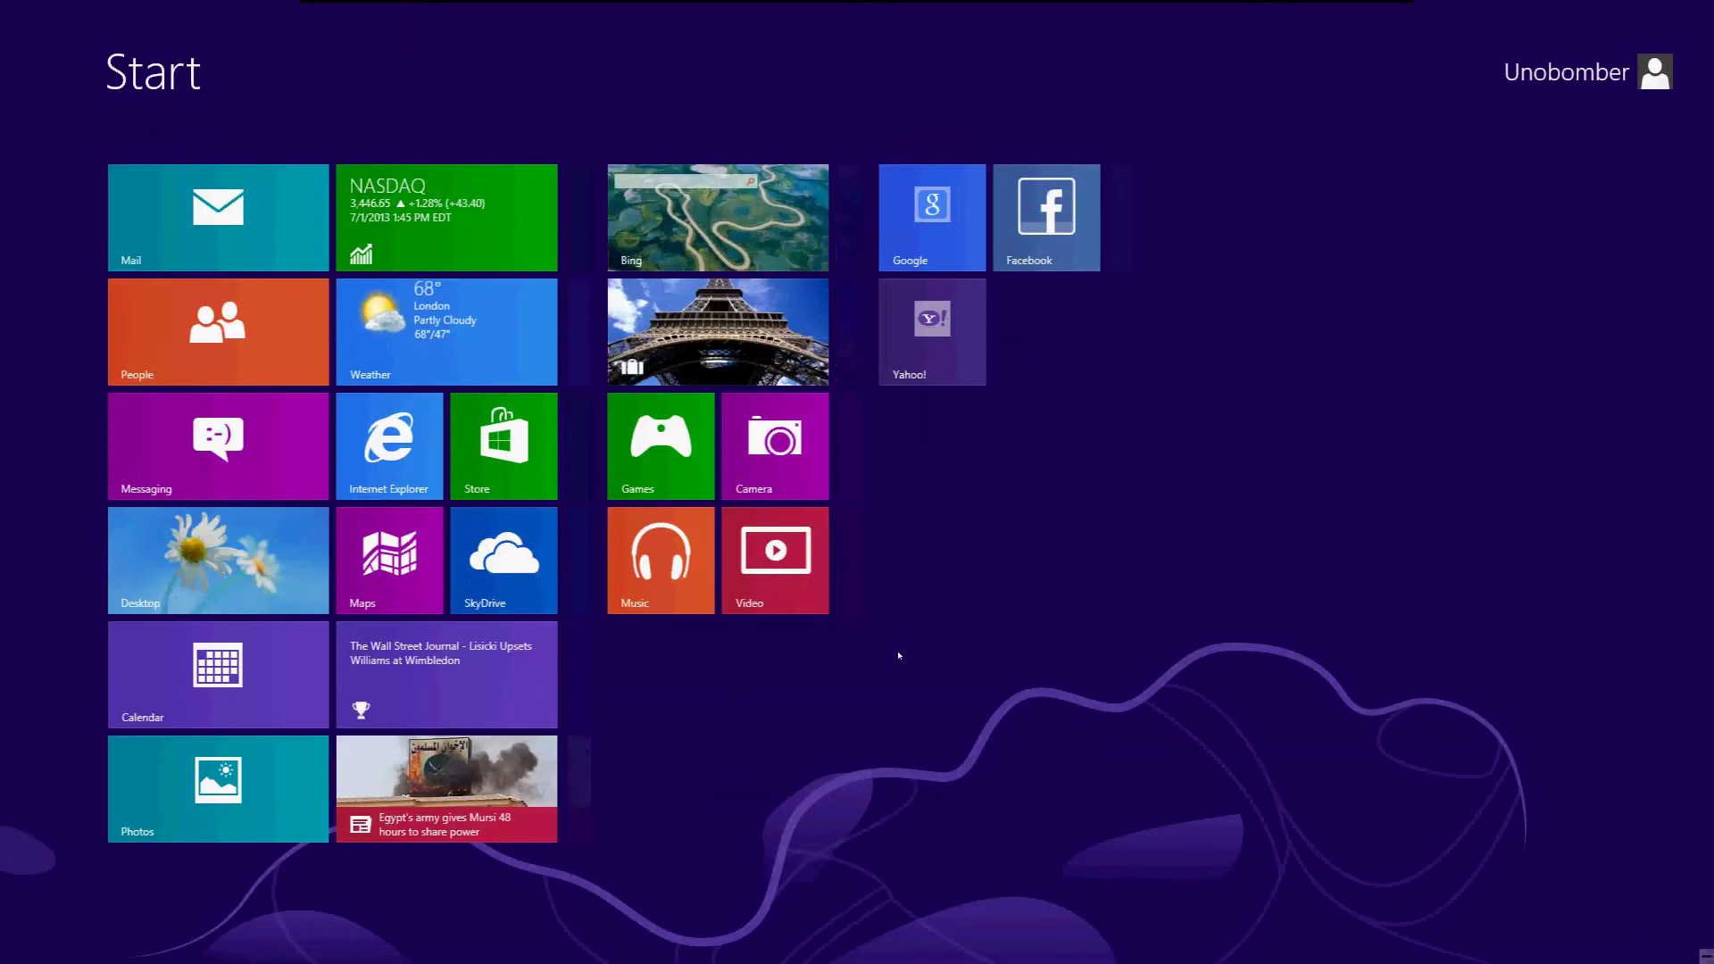
right_click(899, 655)
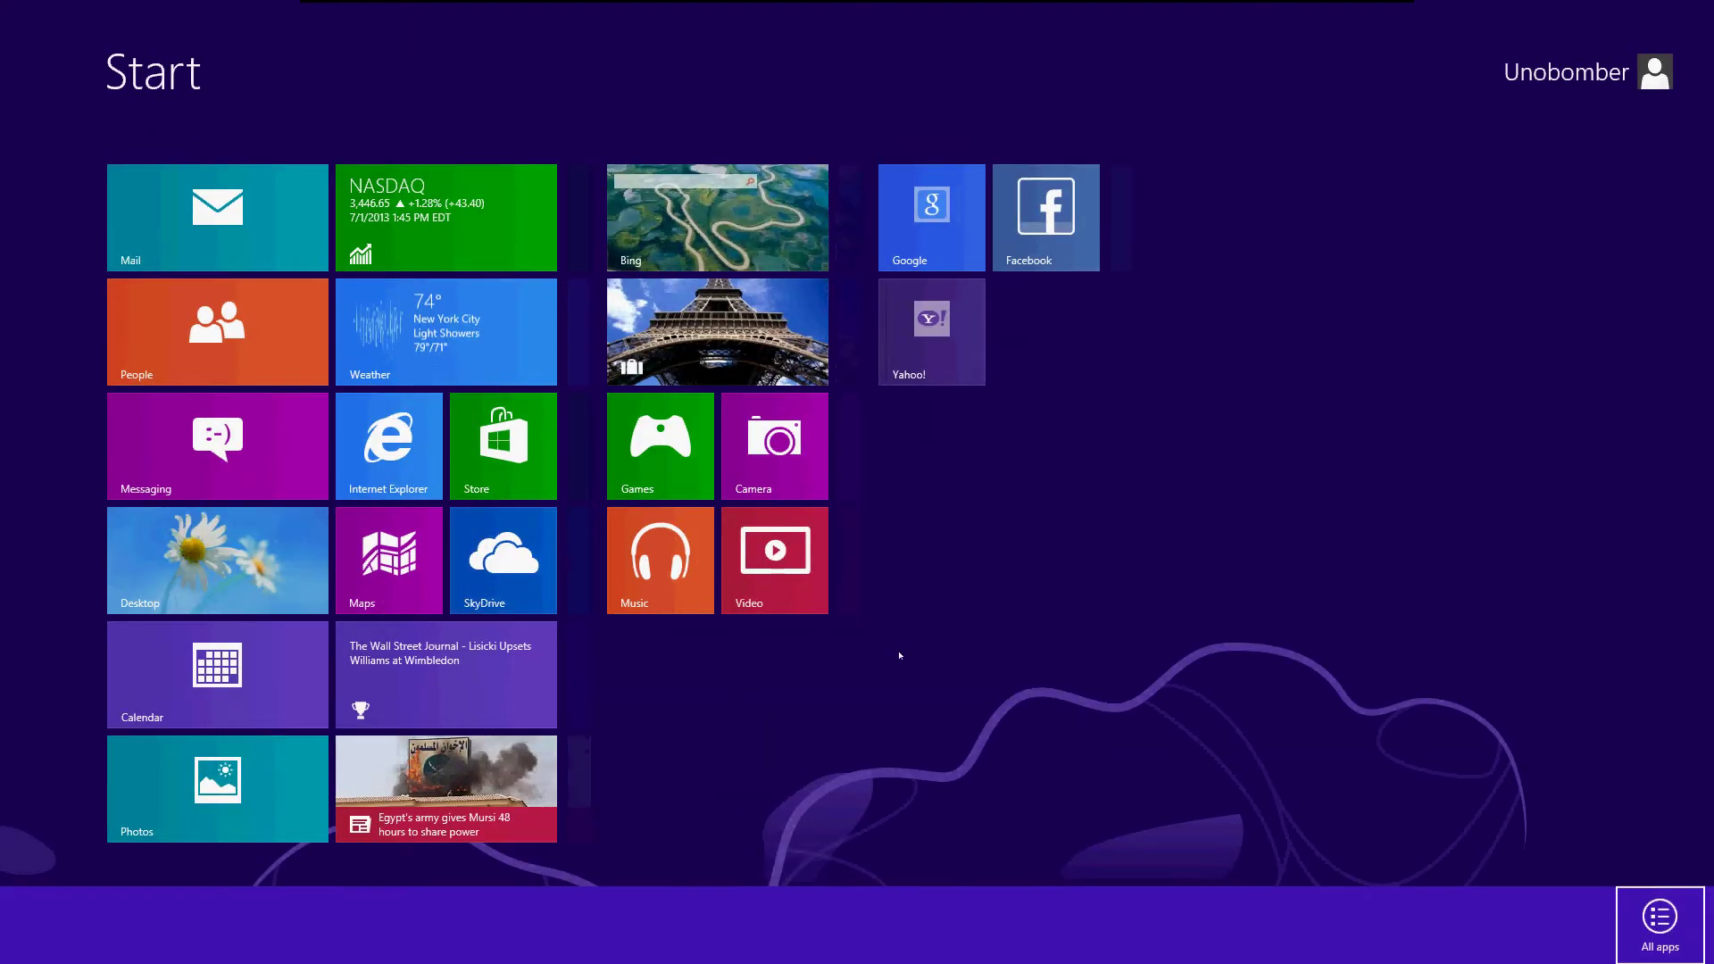
click(1660, 922)
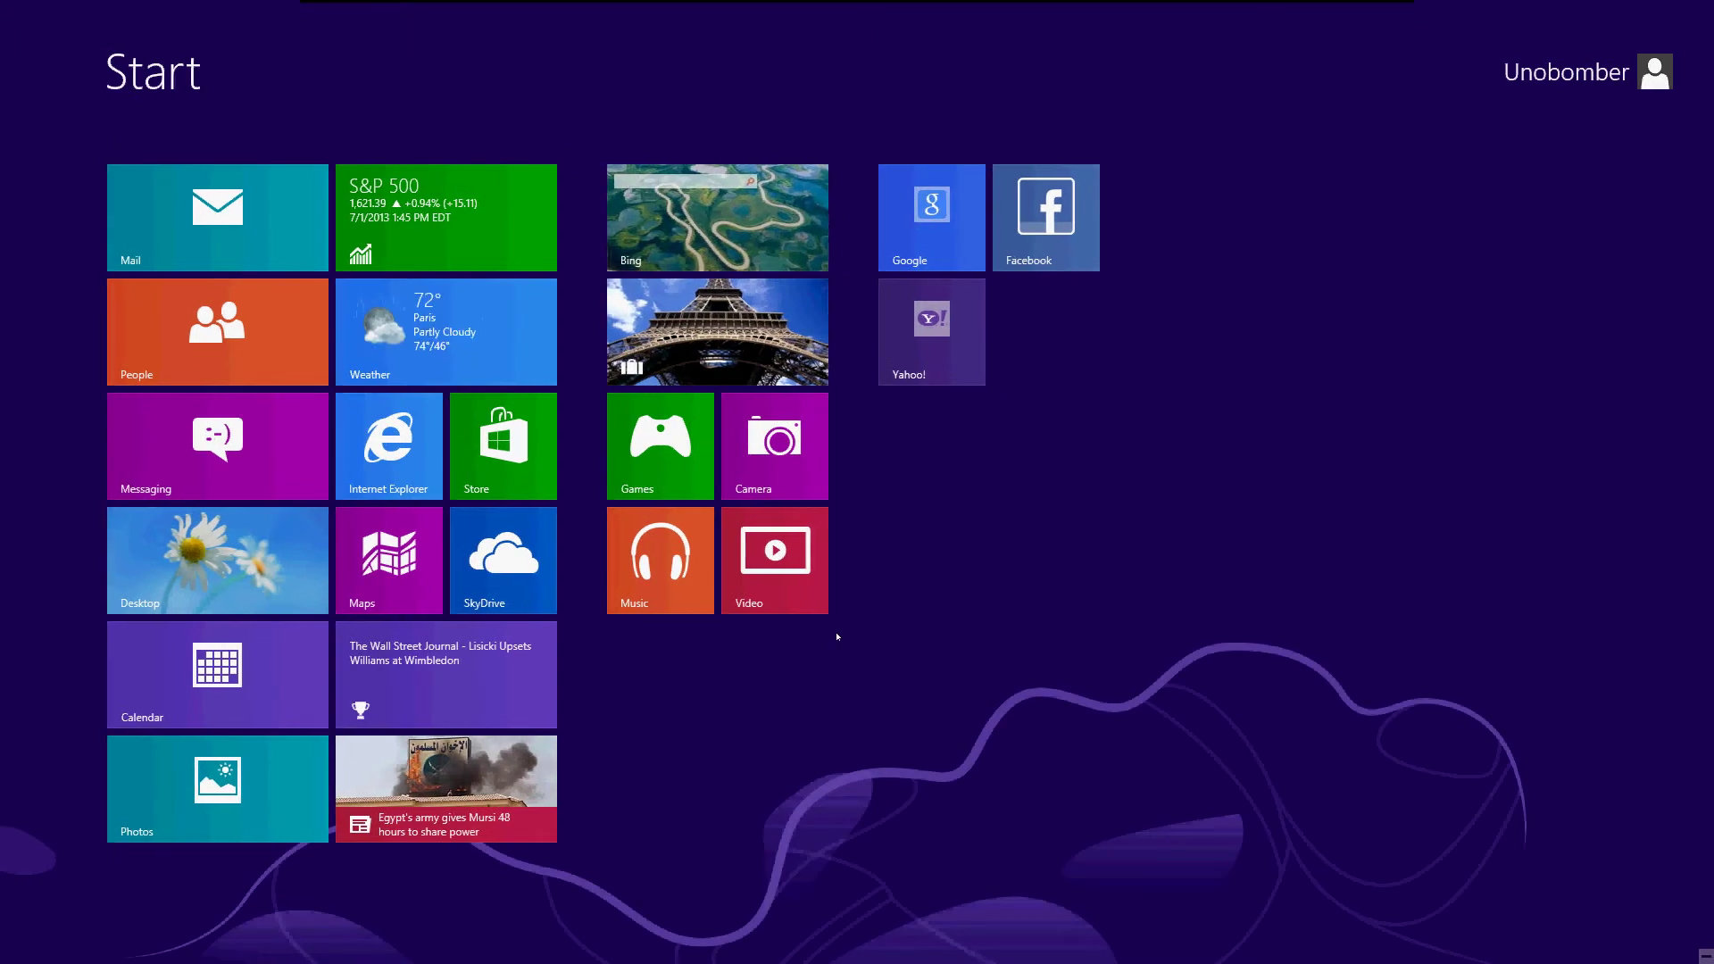
Open System from the Win+X menu, then go back to the Start screen.
key(super)
key(super)
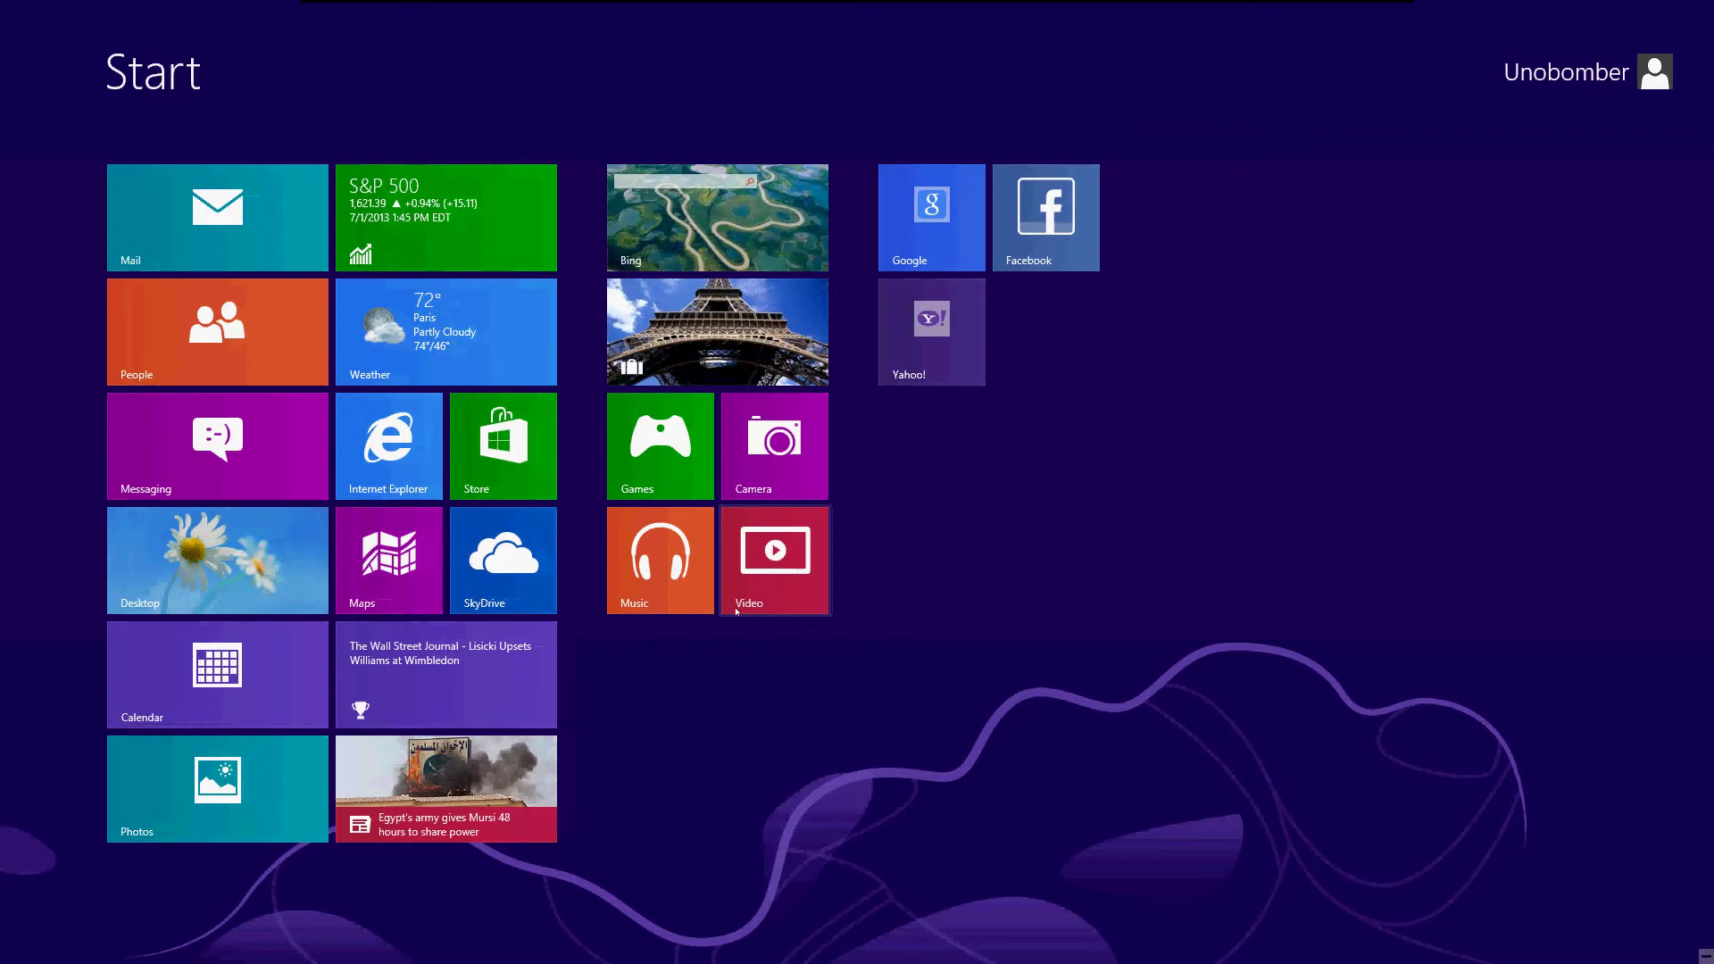
key(super+x)
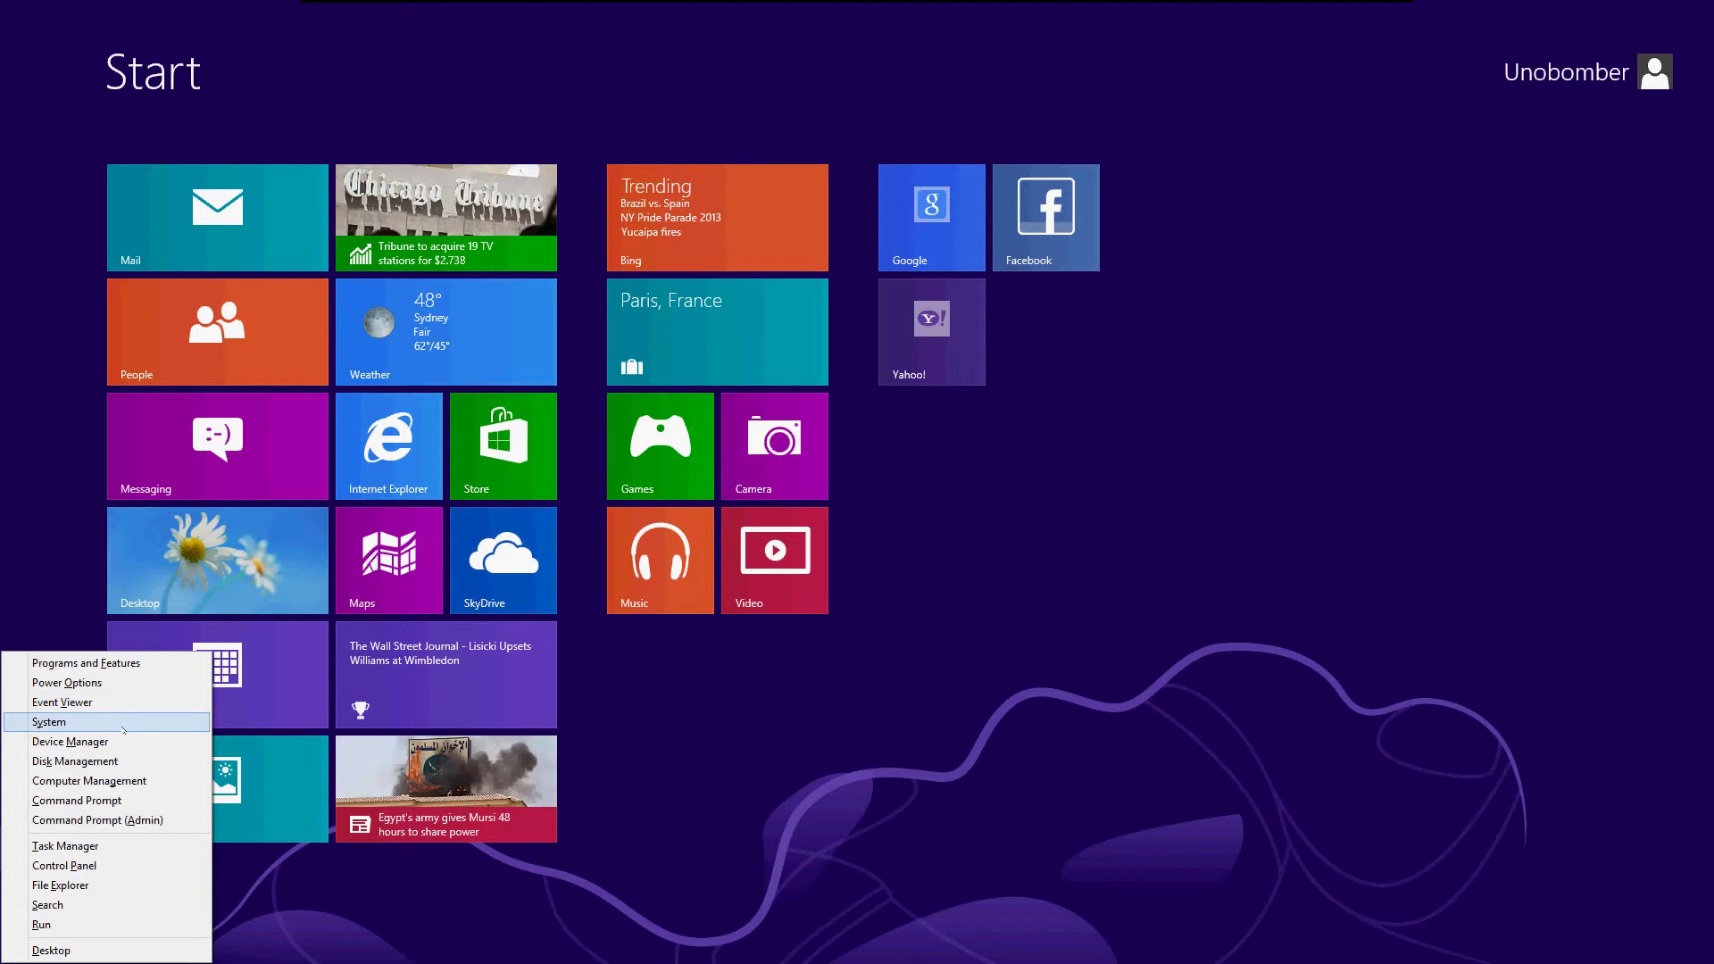
click(123, 730)
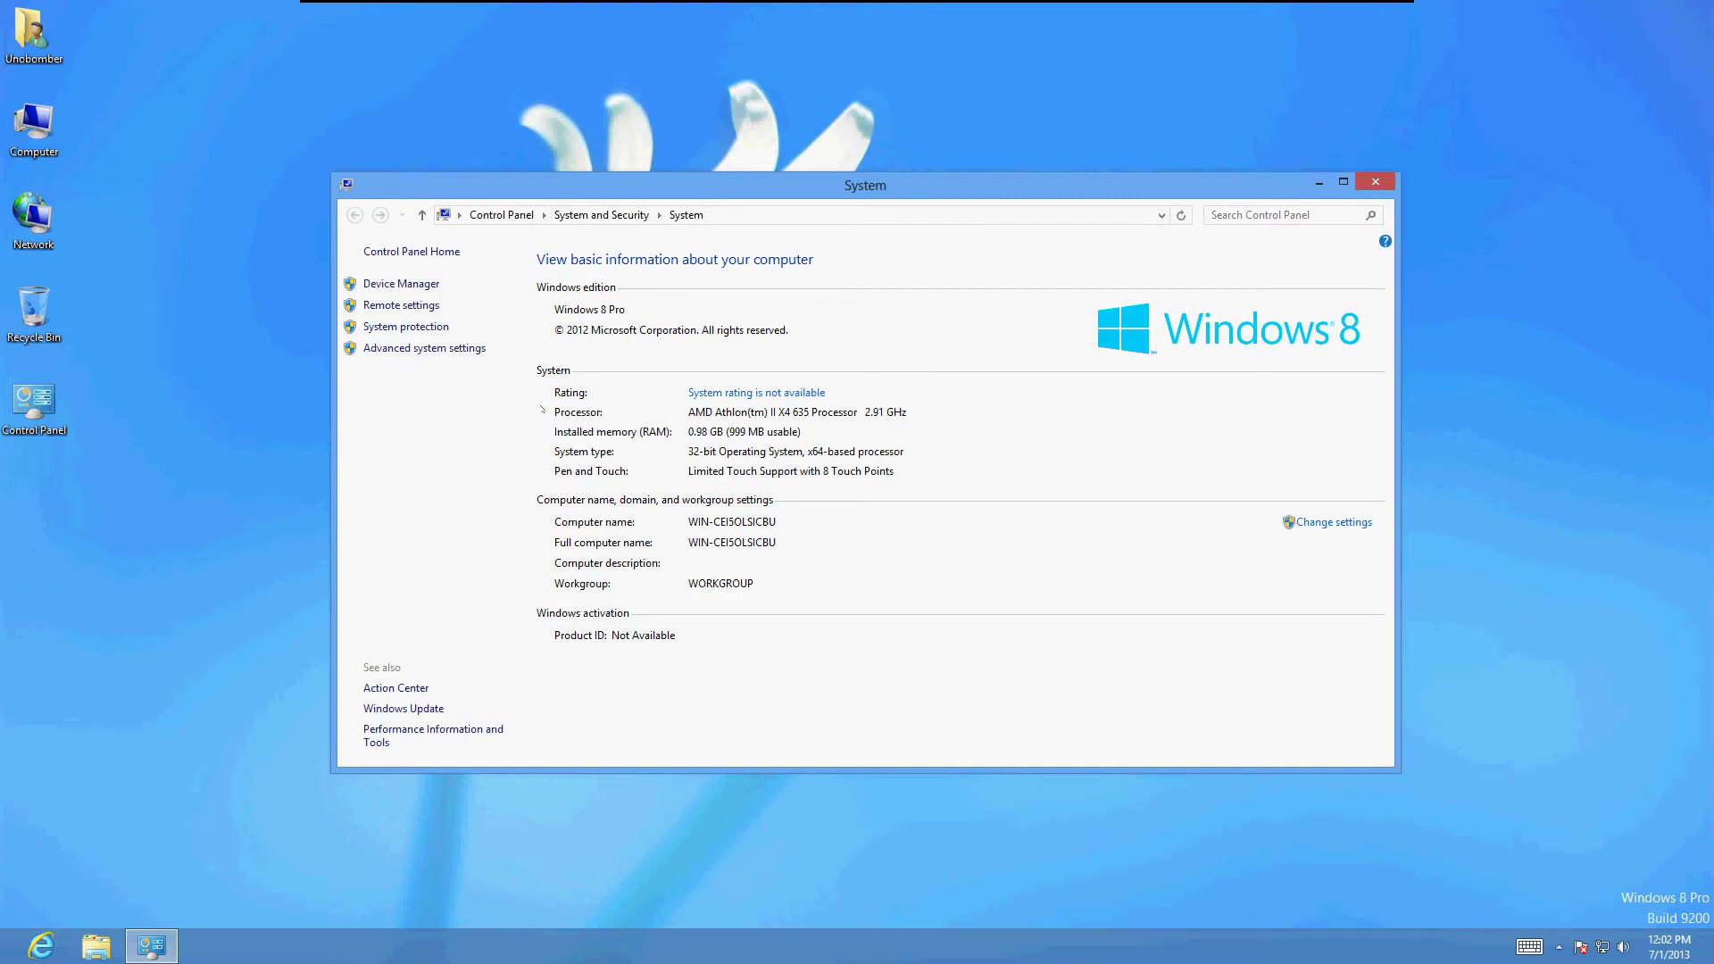
key(super)
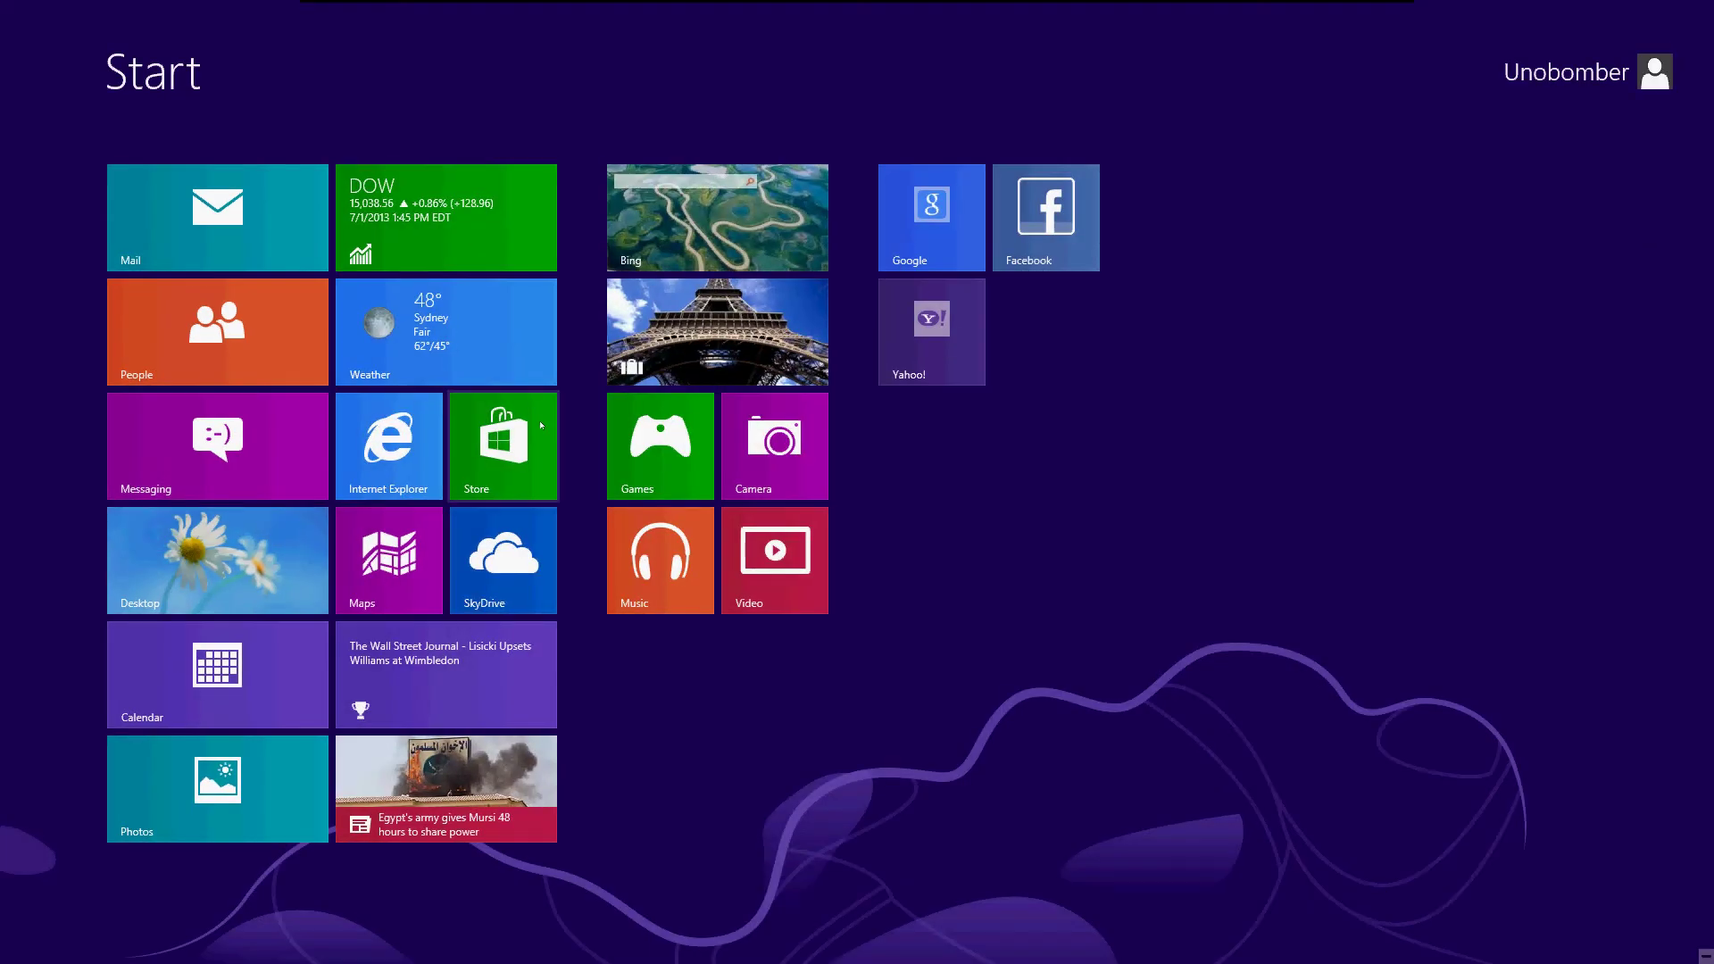
Search for 'cmd' and show the options for the Command Prompt result.
key(super+x)
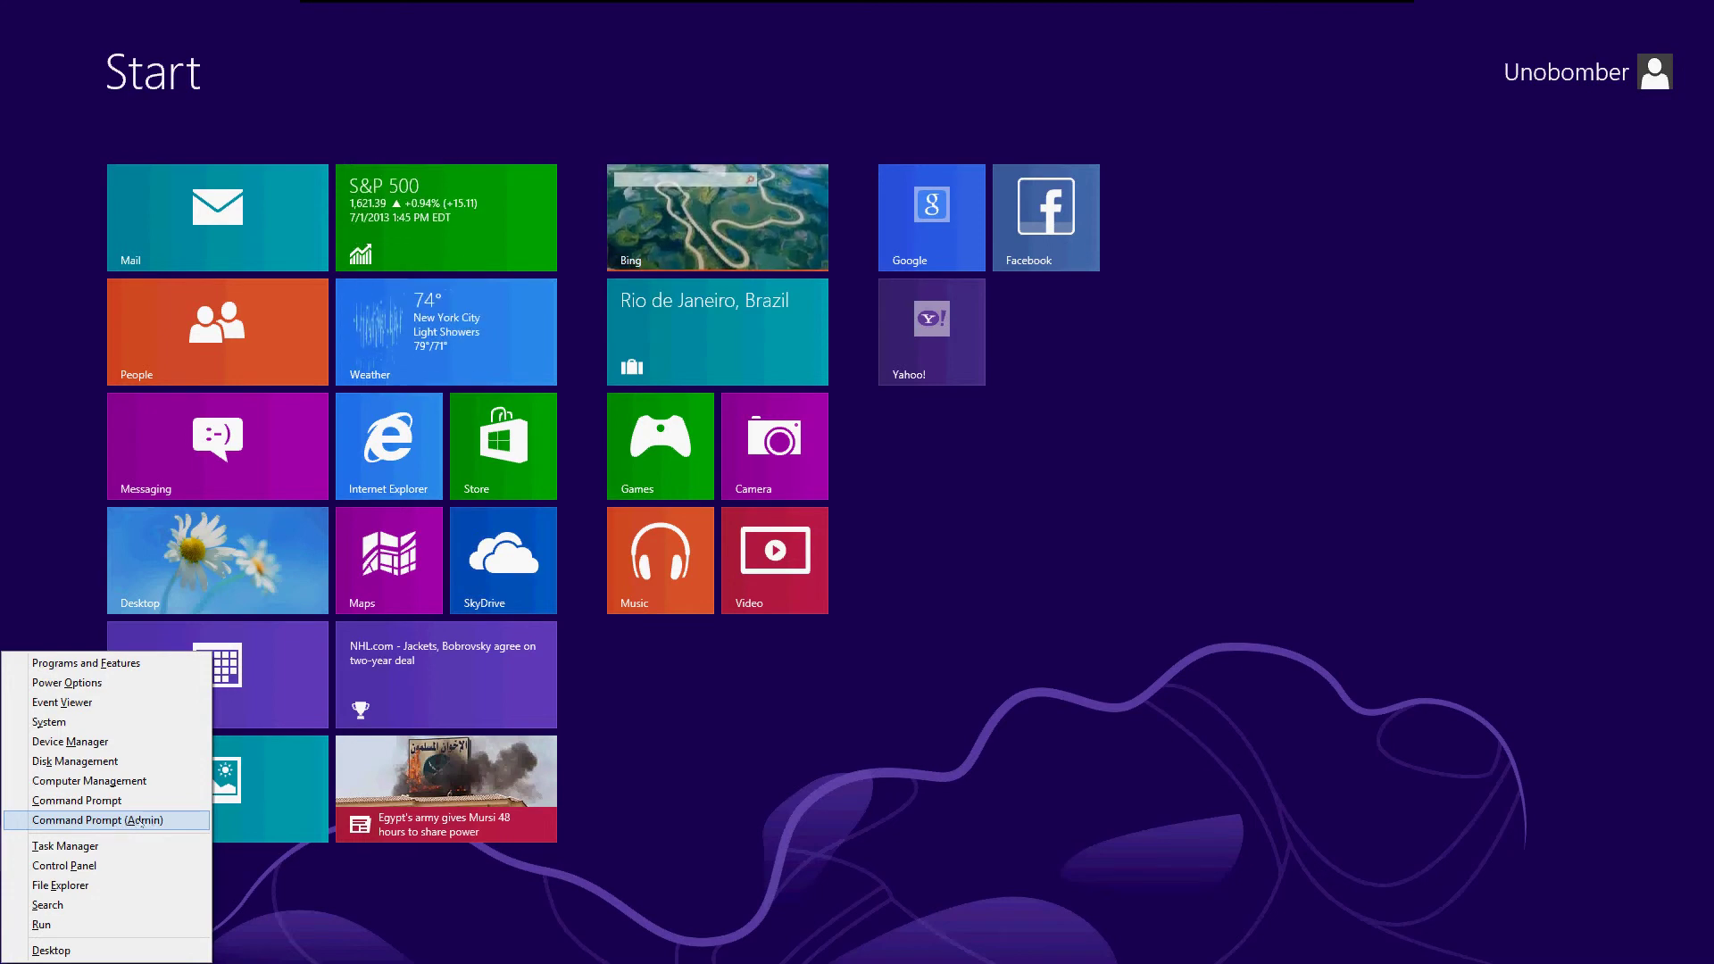
click(830, 695)
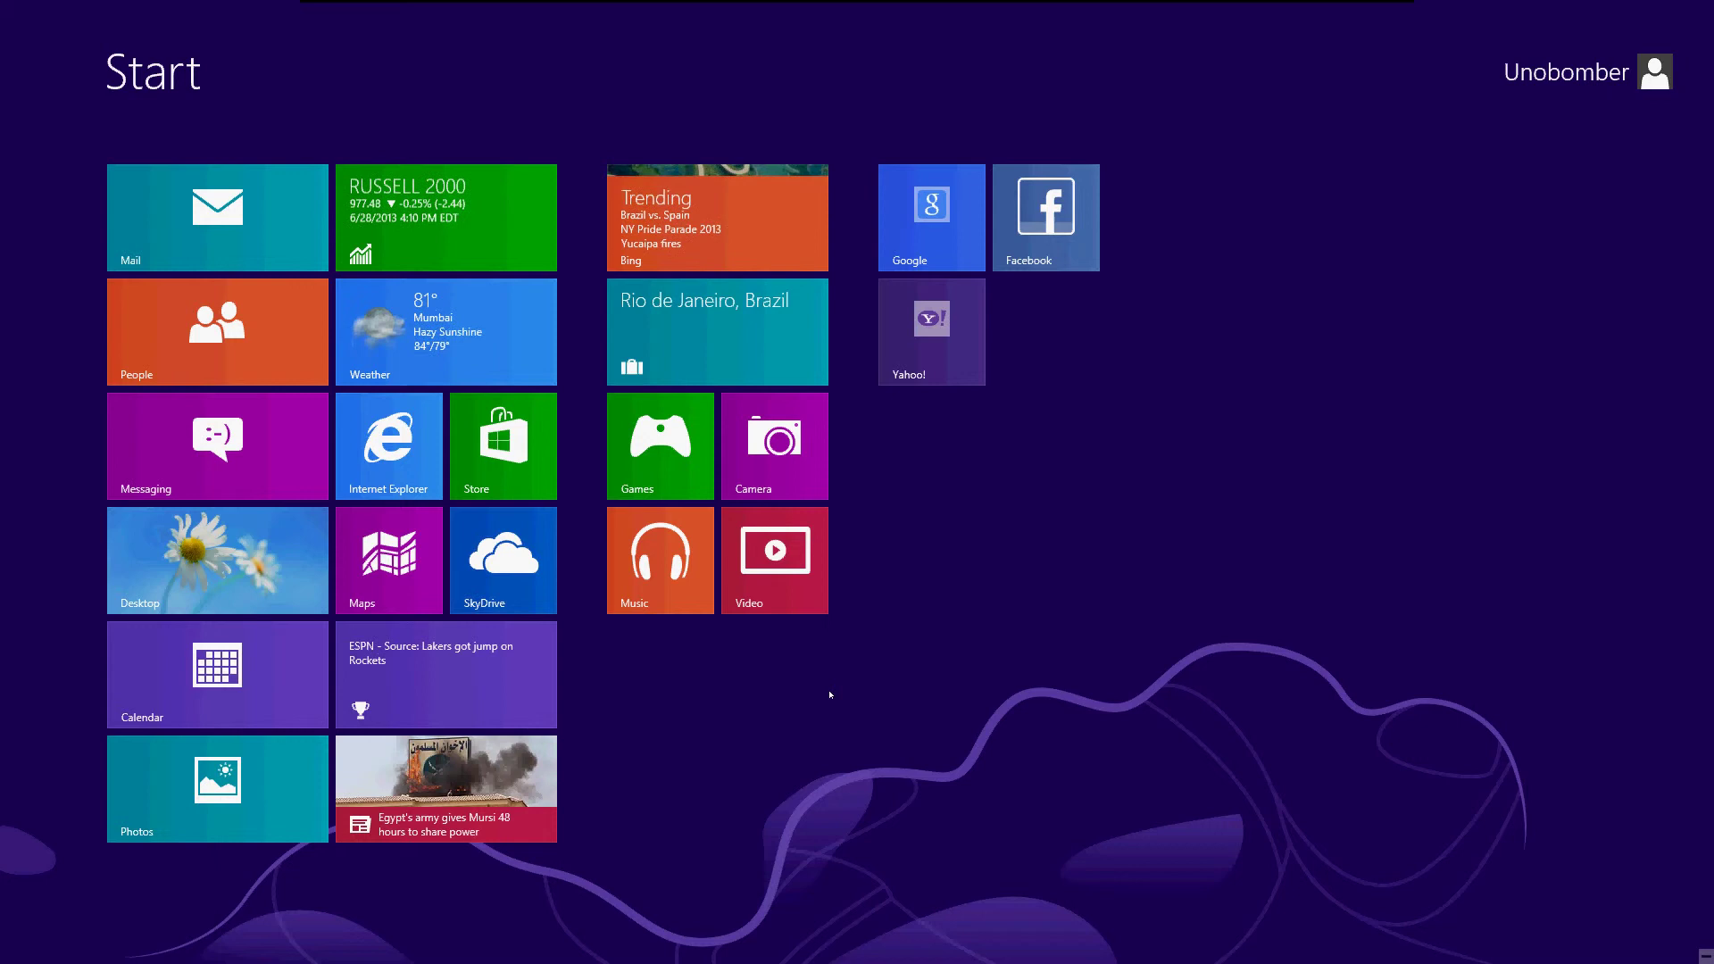
text(cmd)
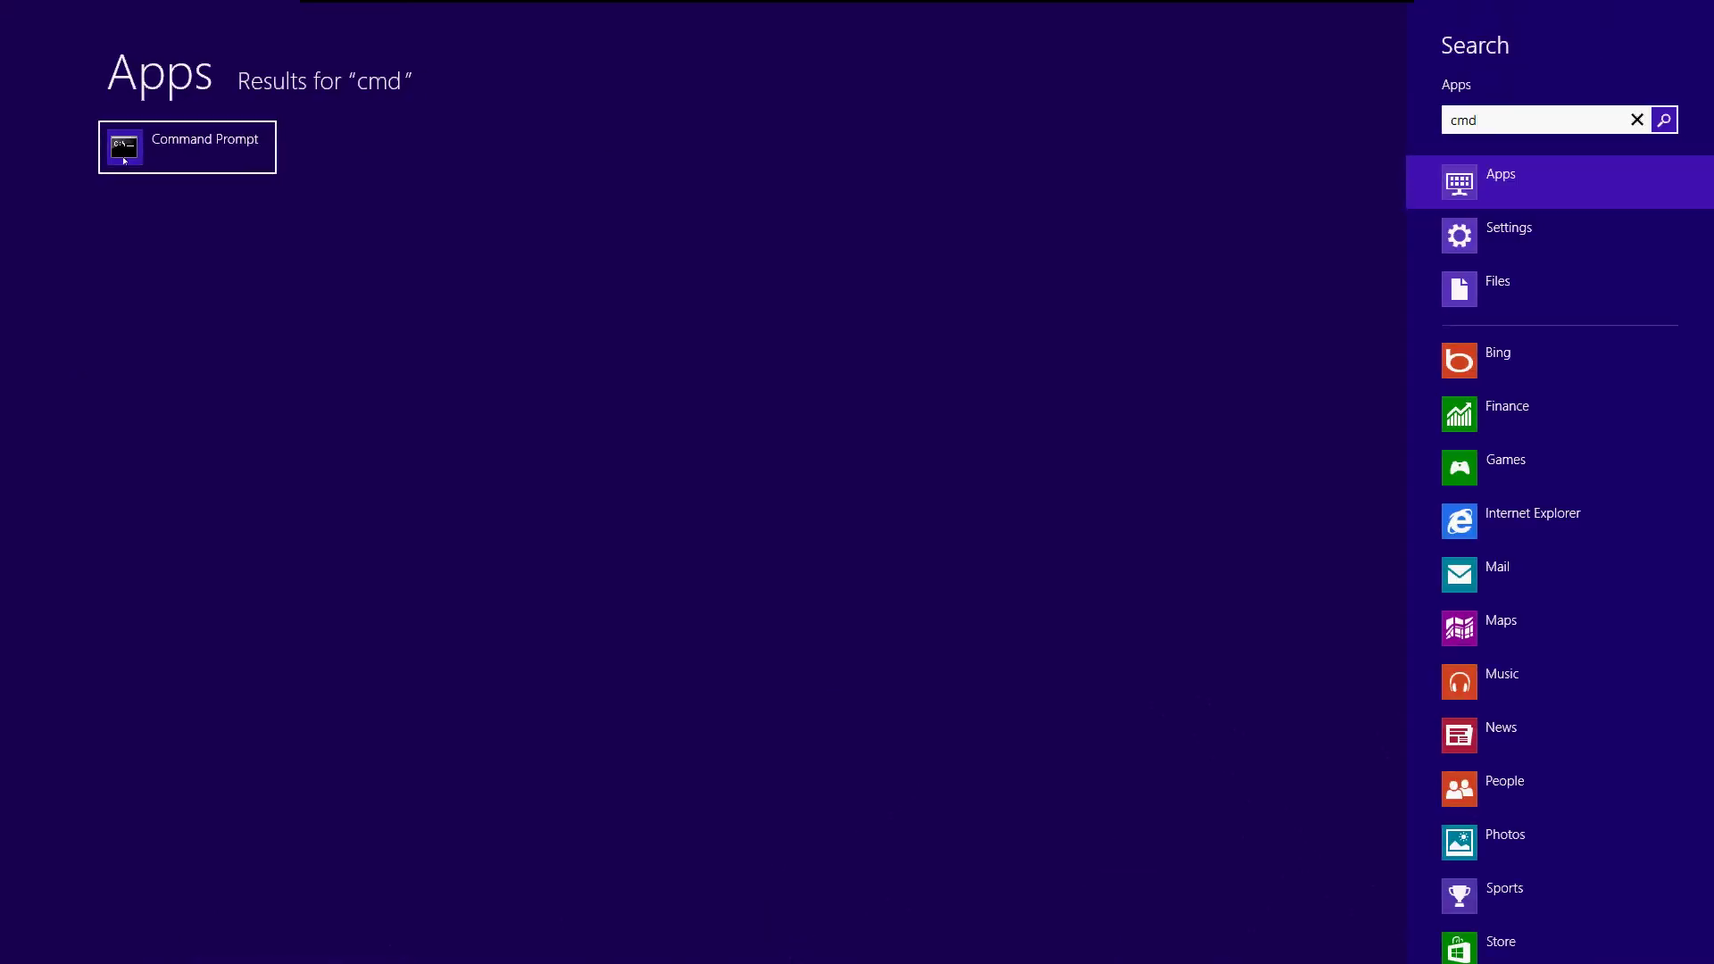
click(127, 148)
right_click(136, 151)
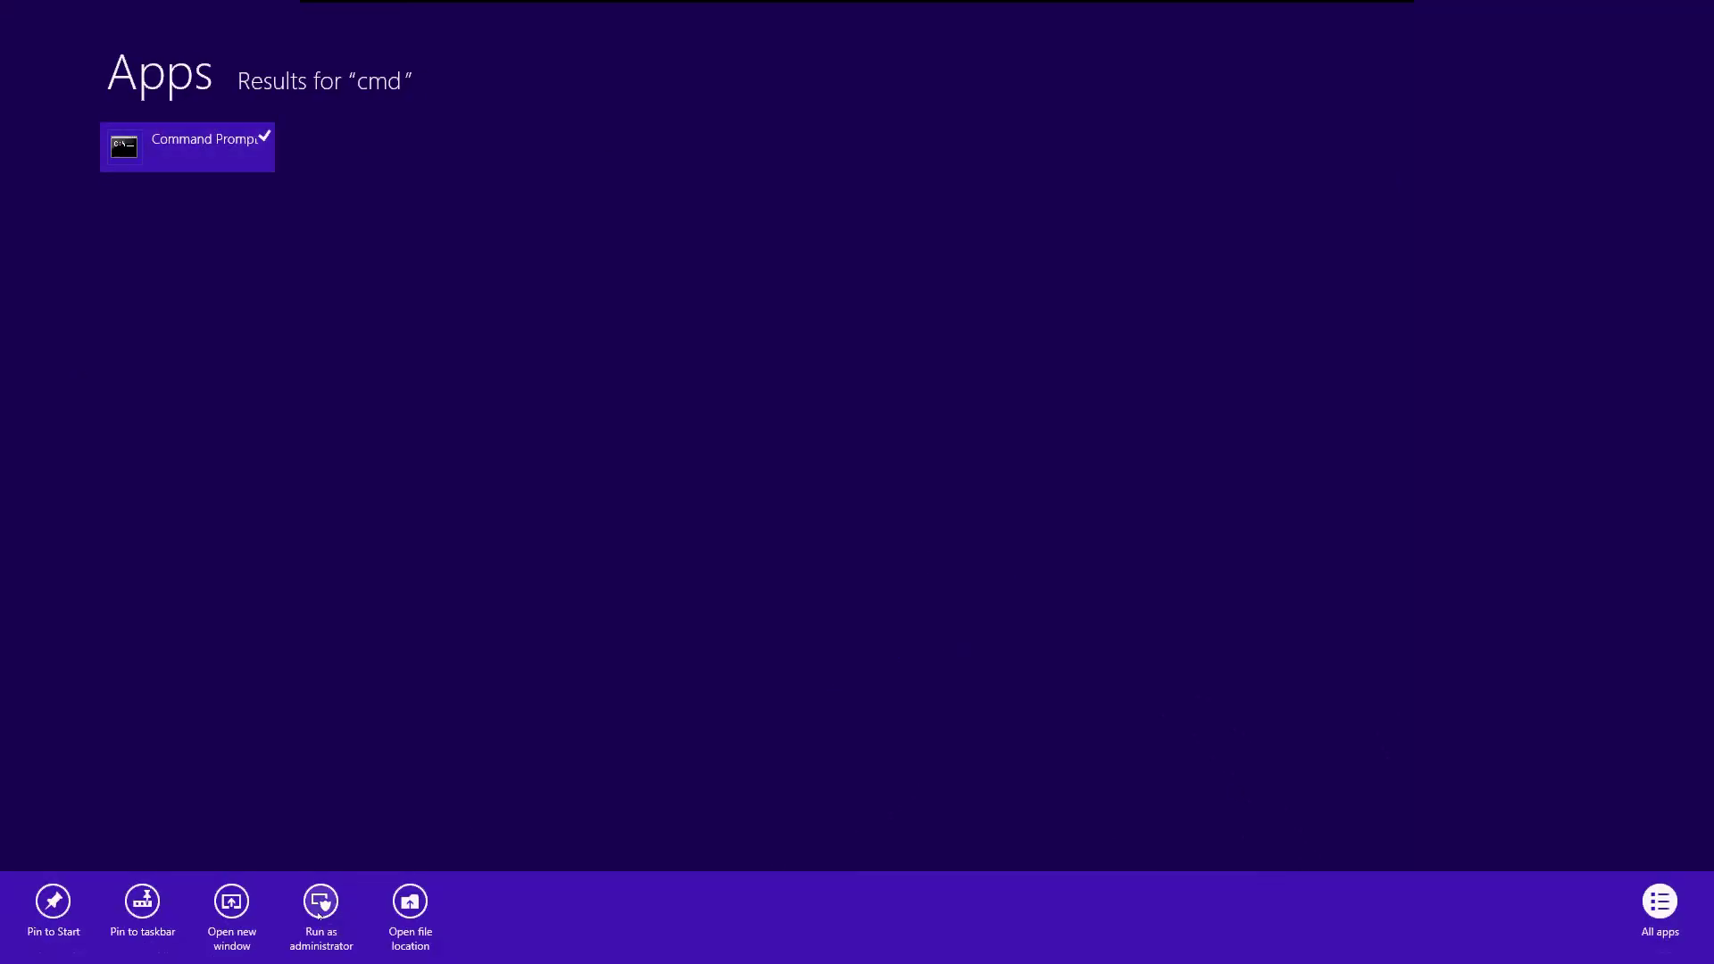
Leave the search and switch to the desktop showing the System window.
key(Escape)
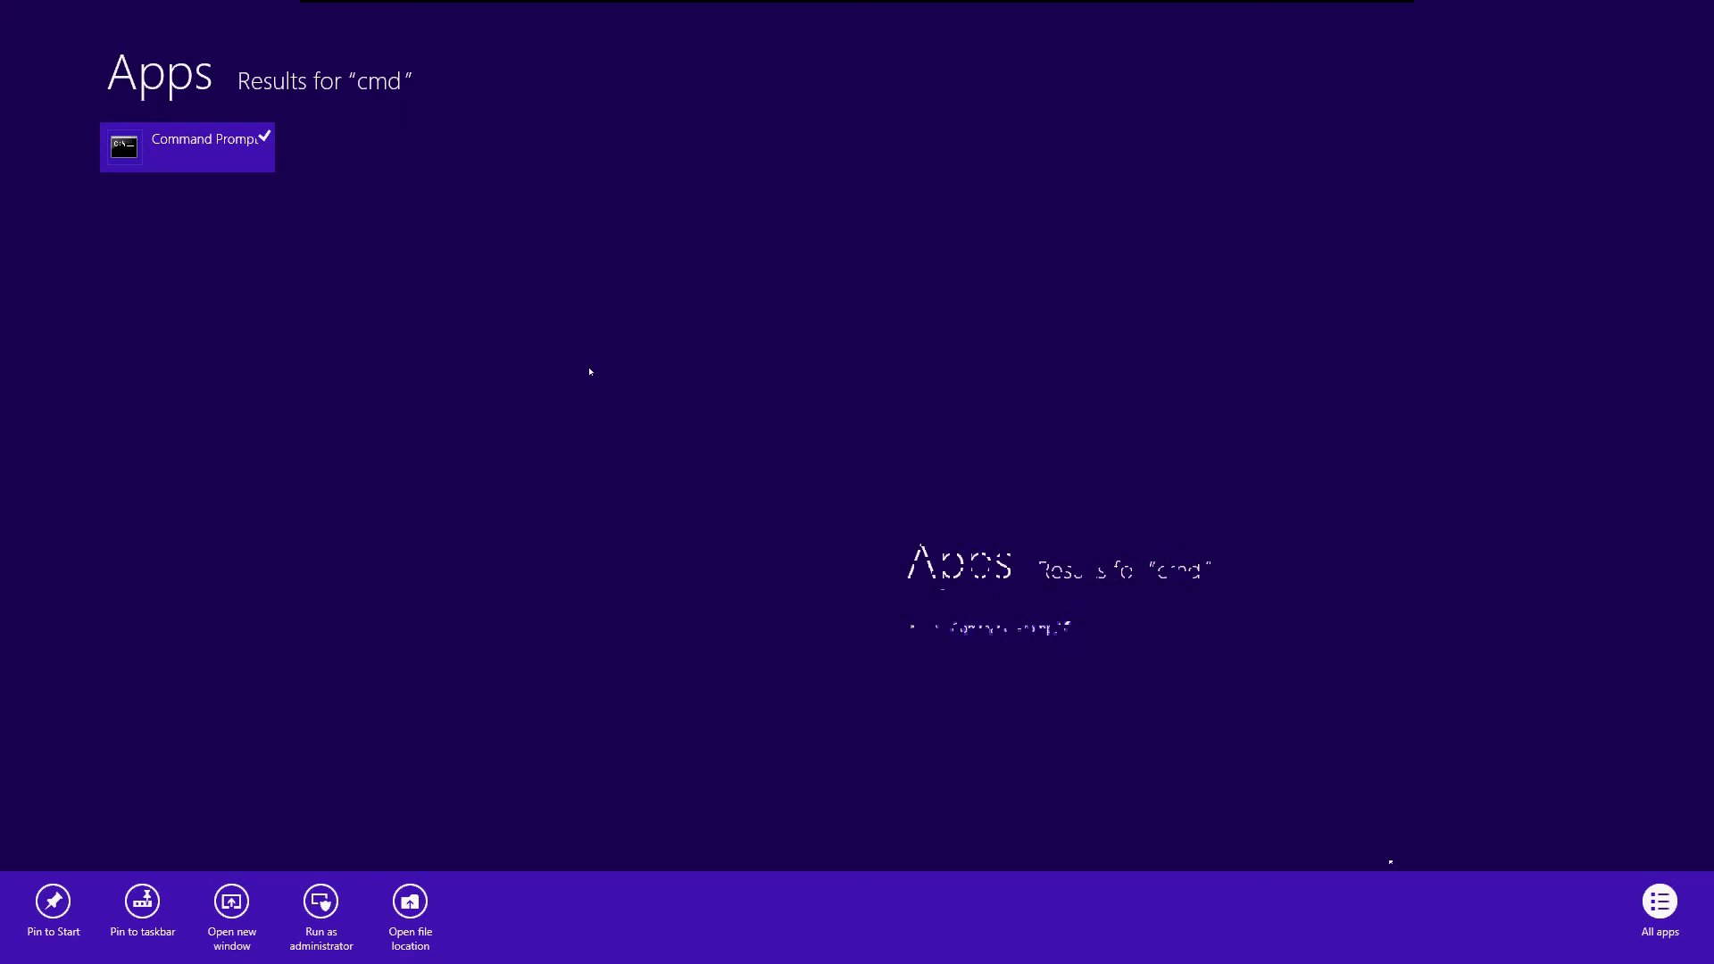
right_click(3, 960)
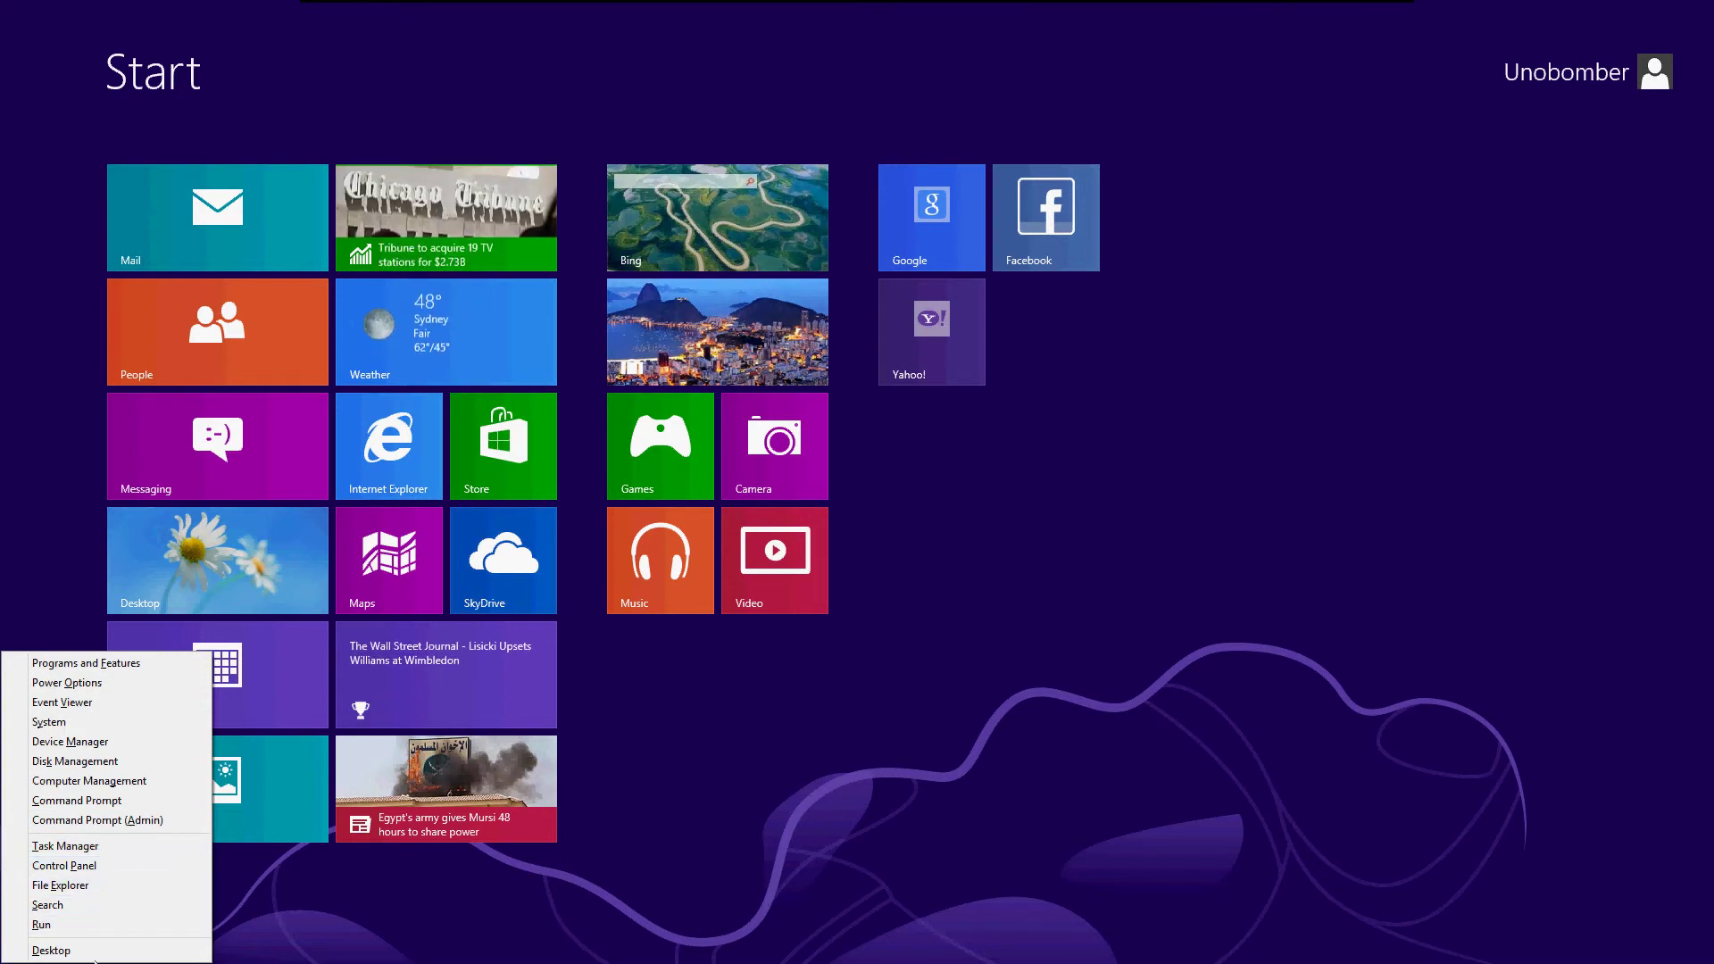
key(y)
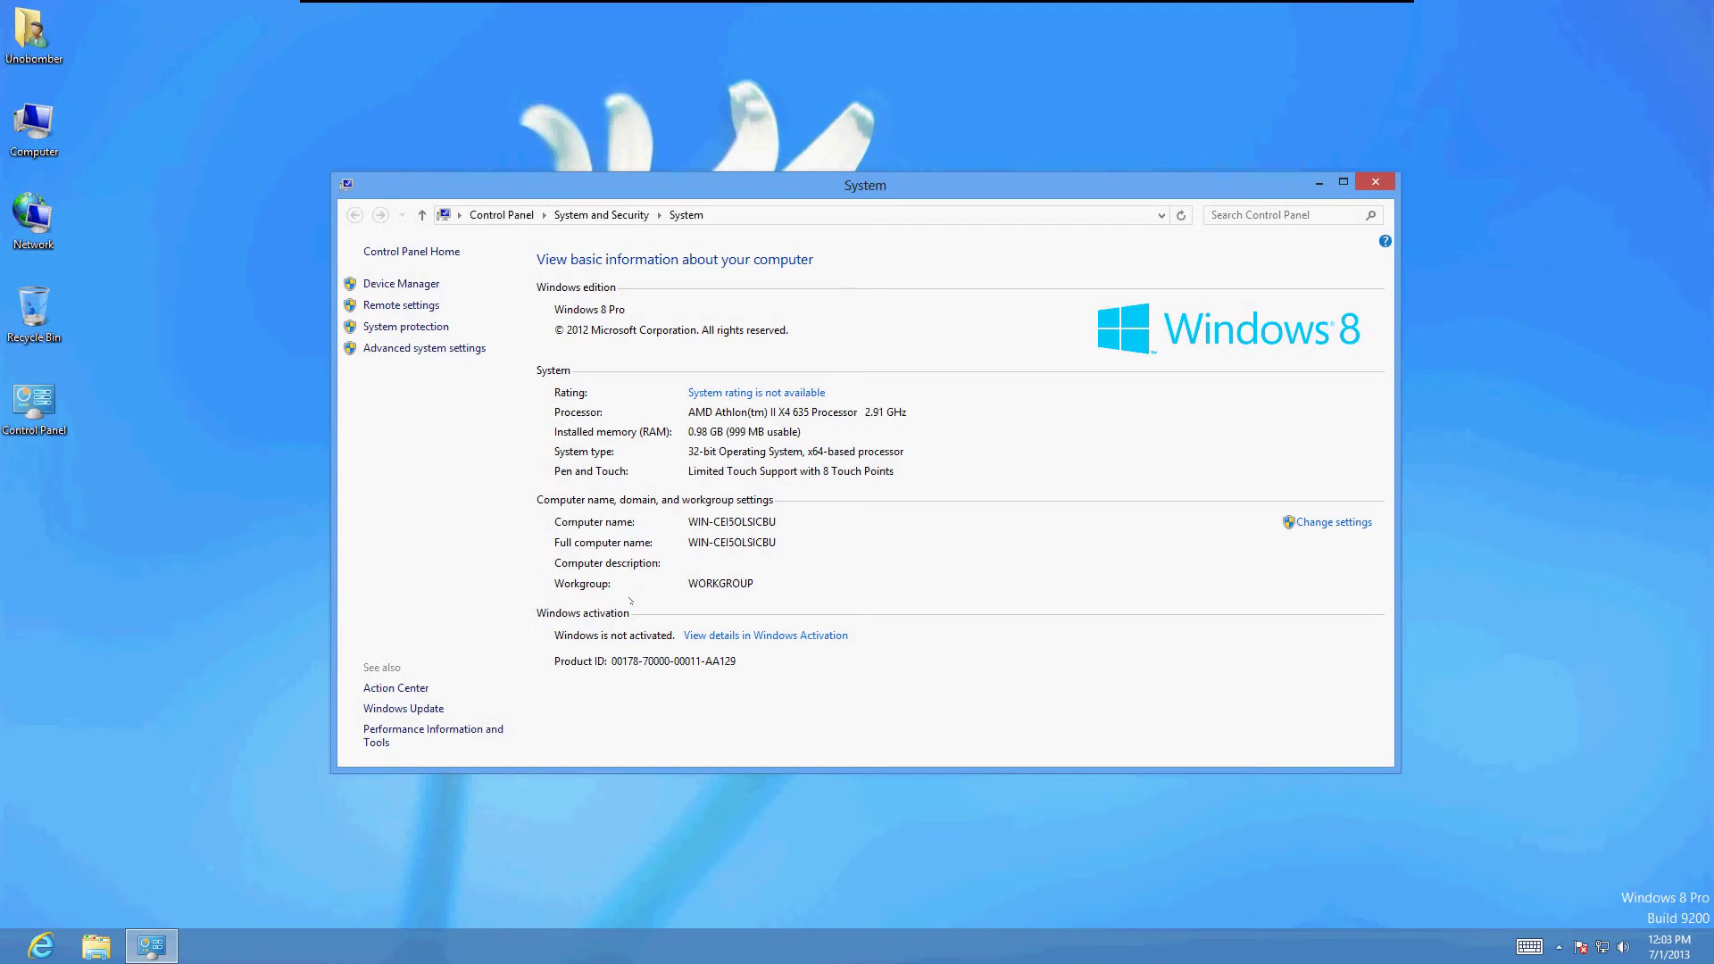
Open and dismiss the Settings charm pane, then flip to the desktop and back to Start.
key(super)
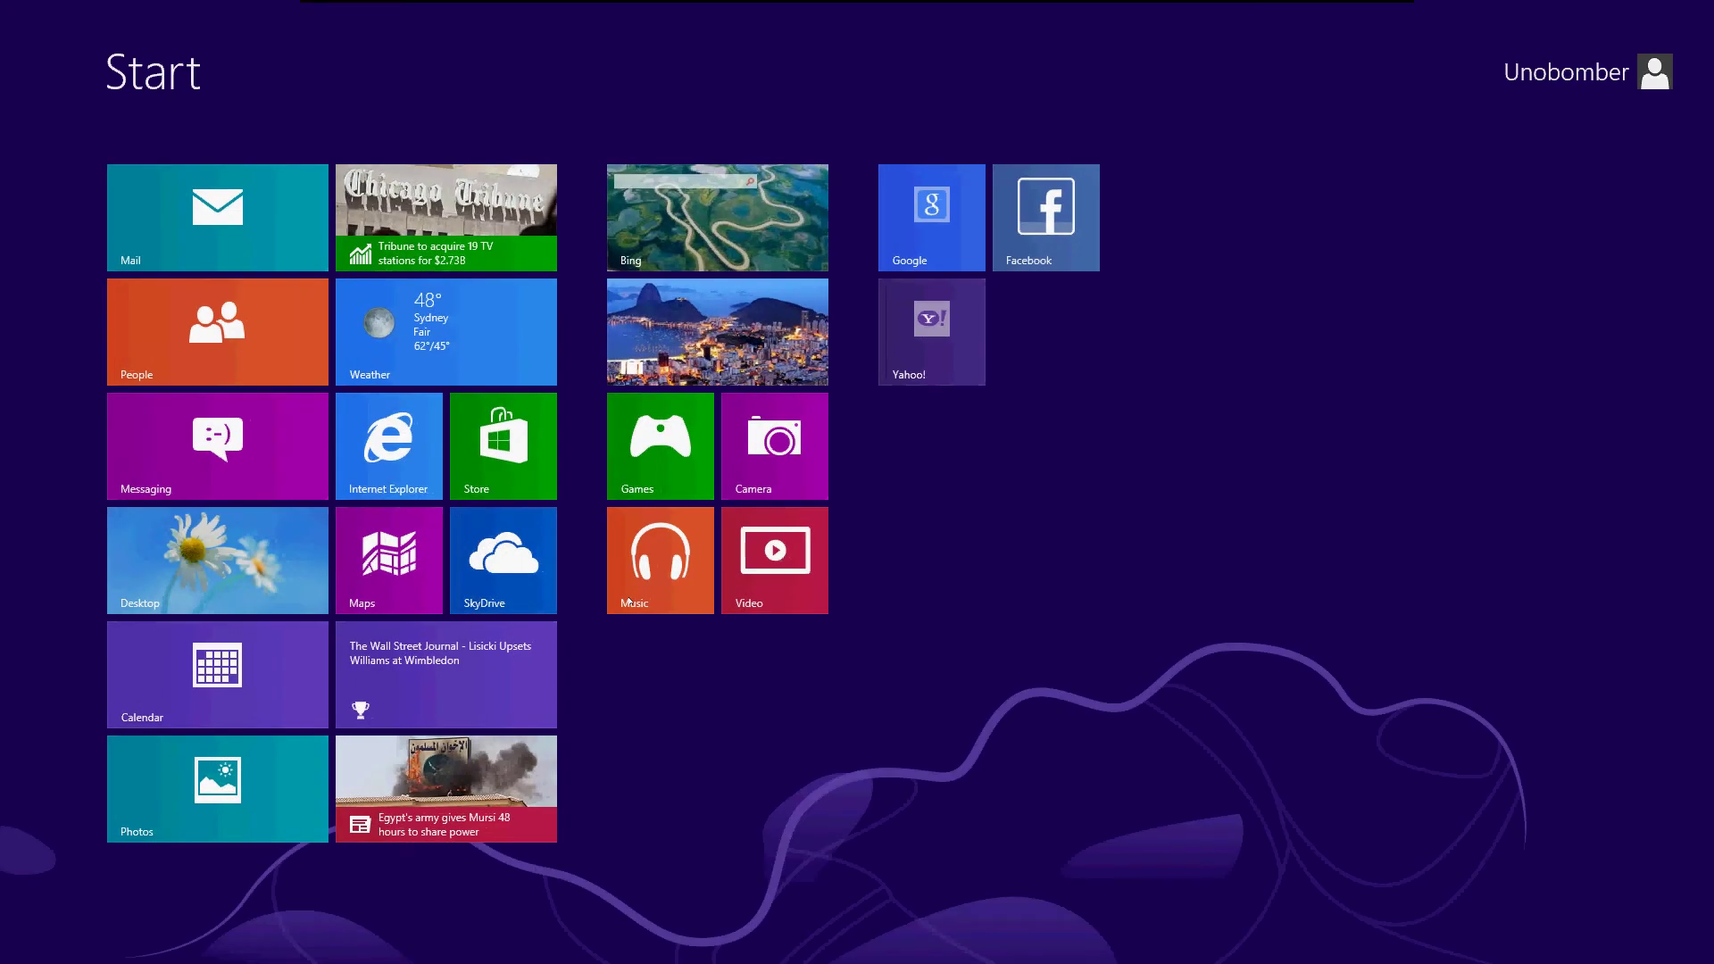
key(super+c)
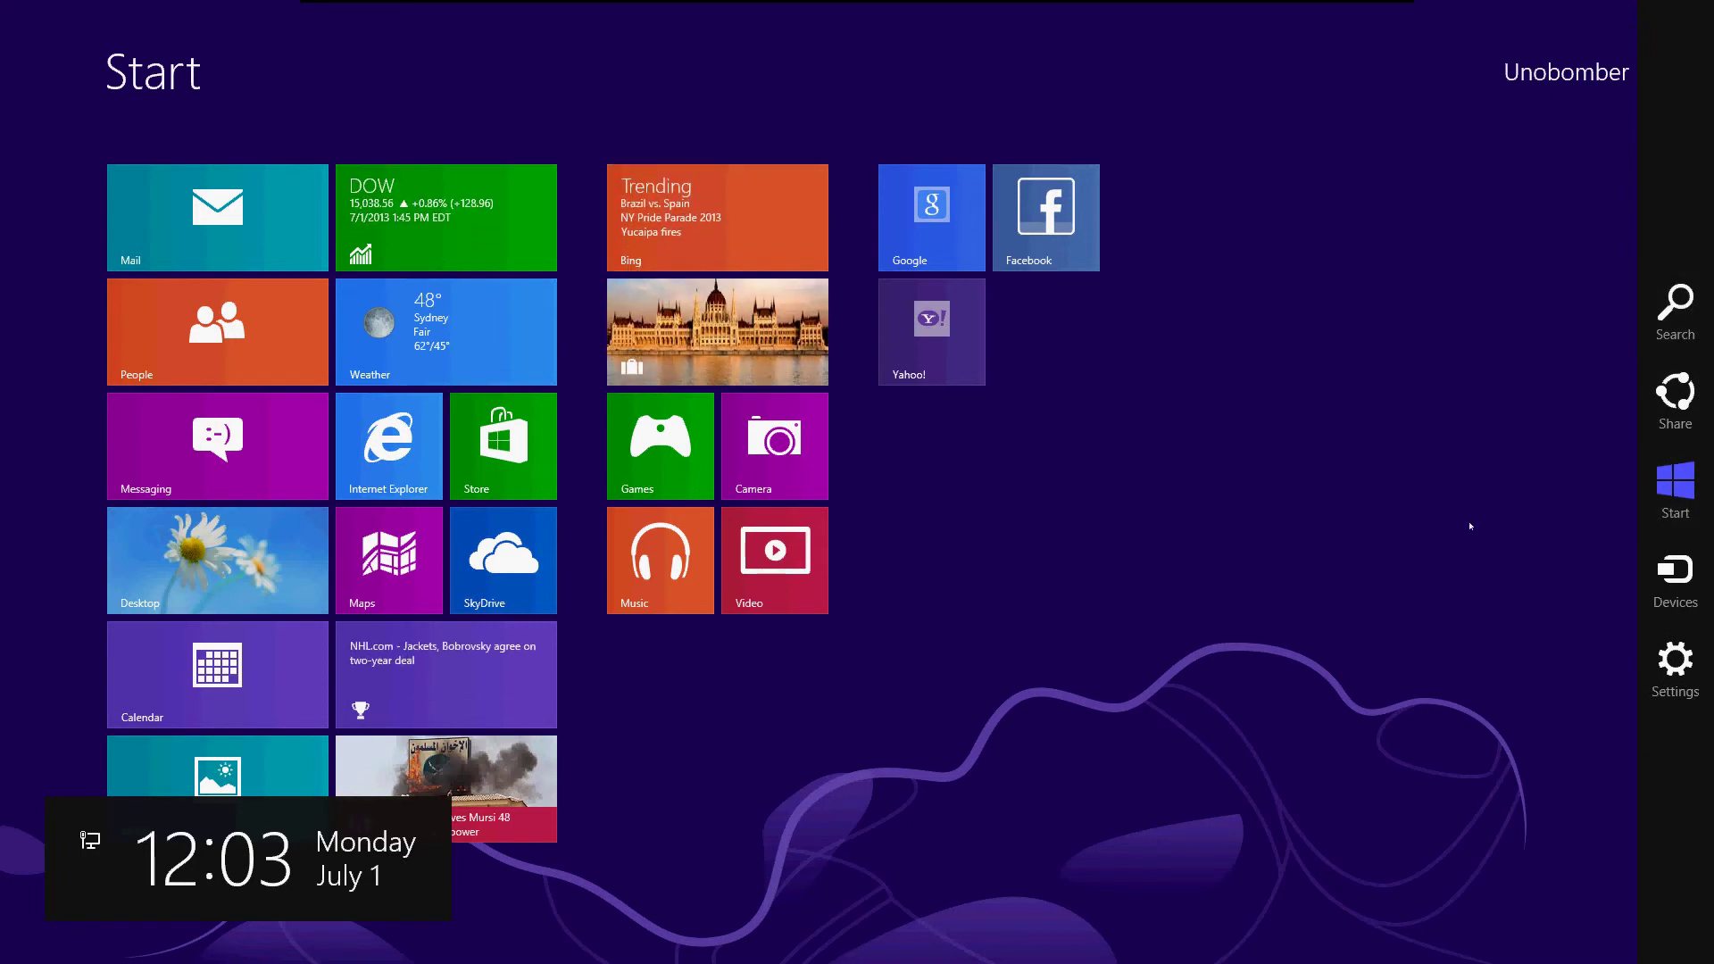
click(1674, 666)
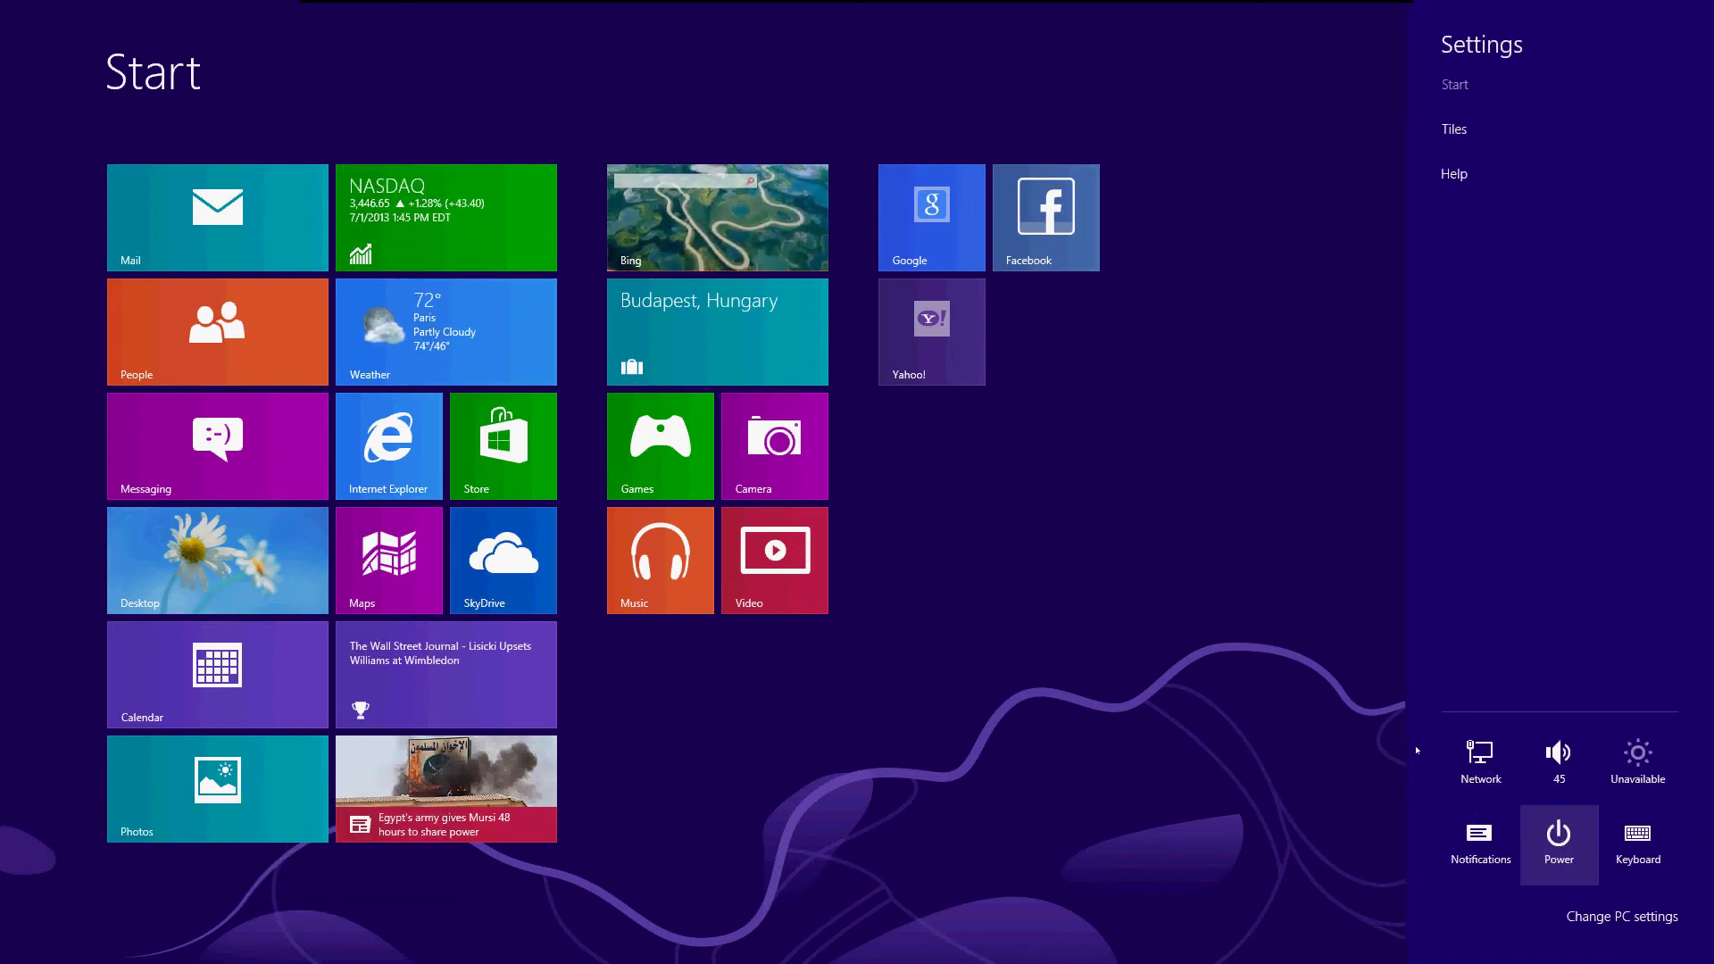
click(910, 462)
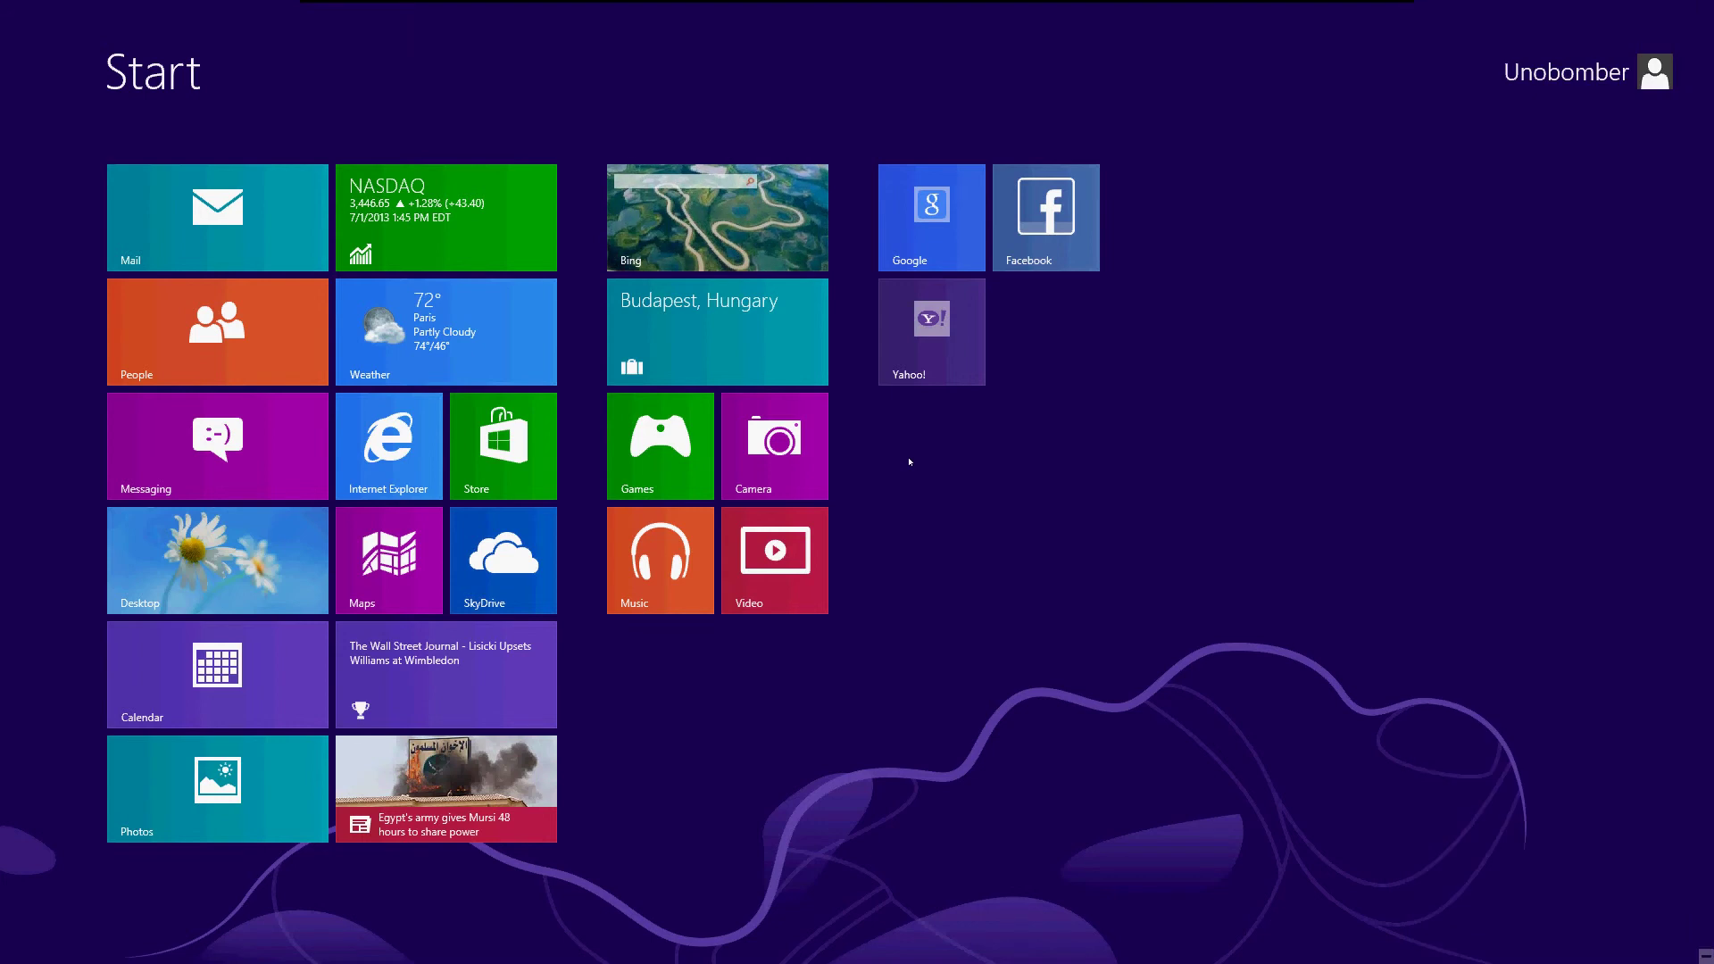
key(super+Pause)
key(super)
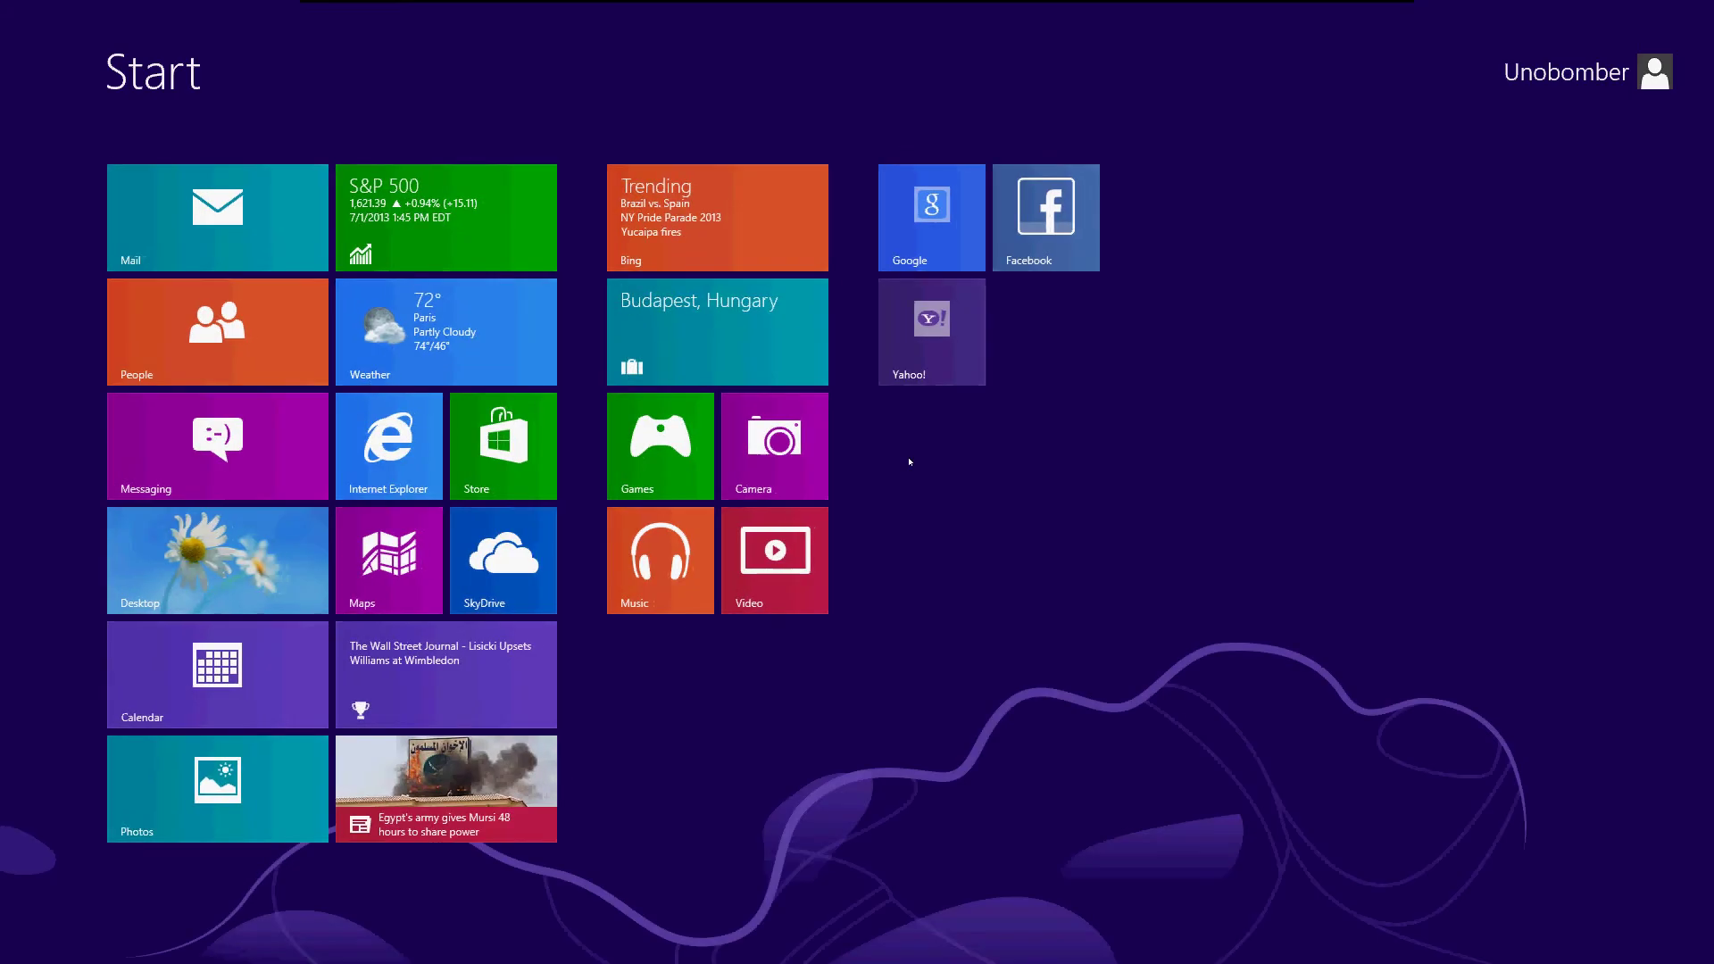
Open Power Options from Win+X and edit the High performance plan's settings.
key(super+x)
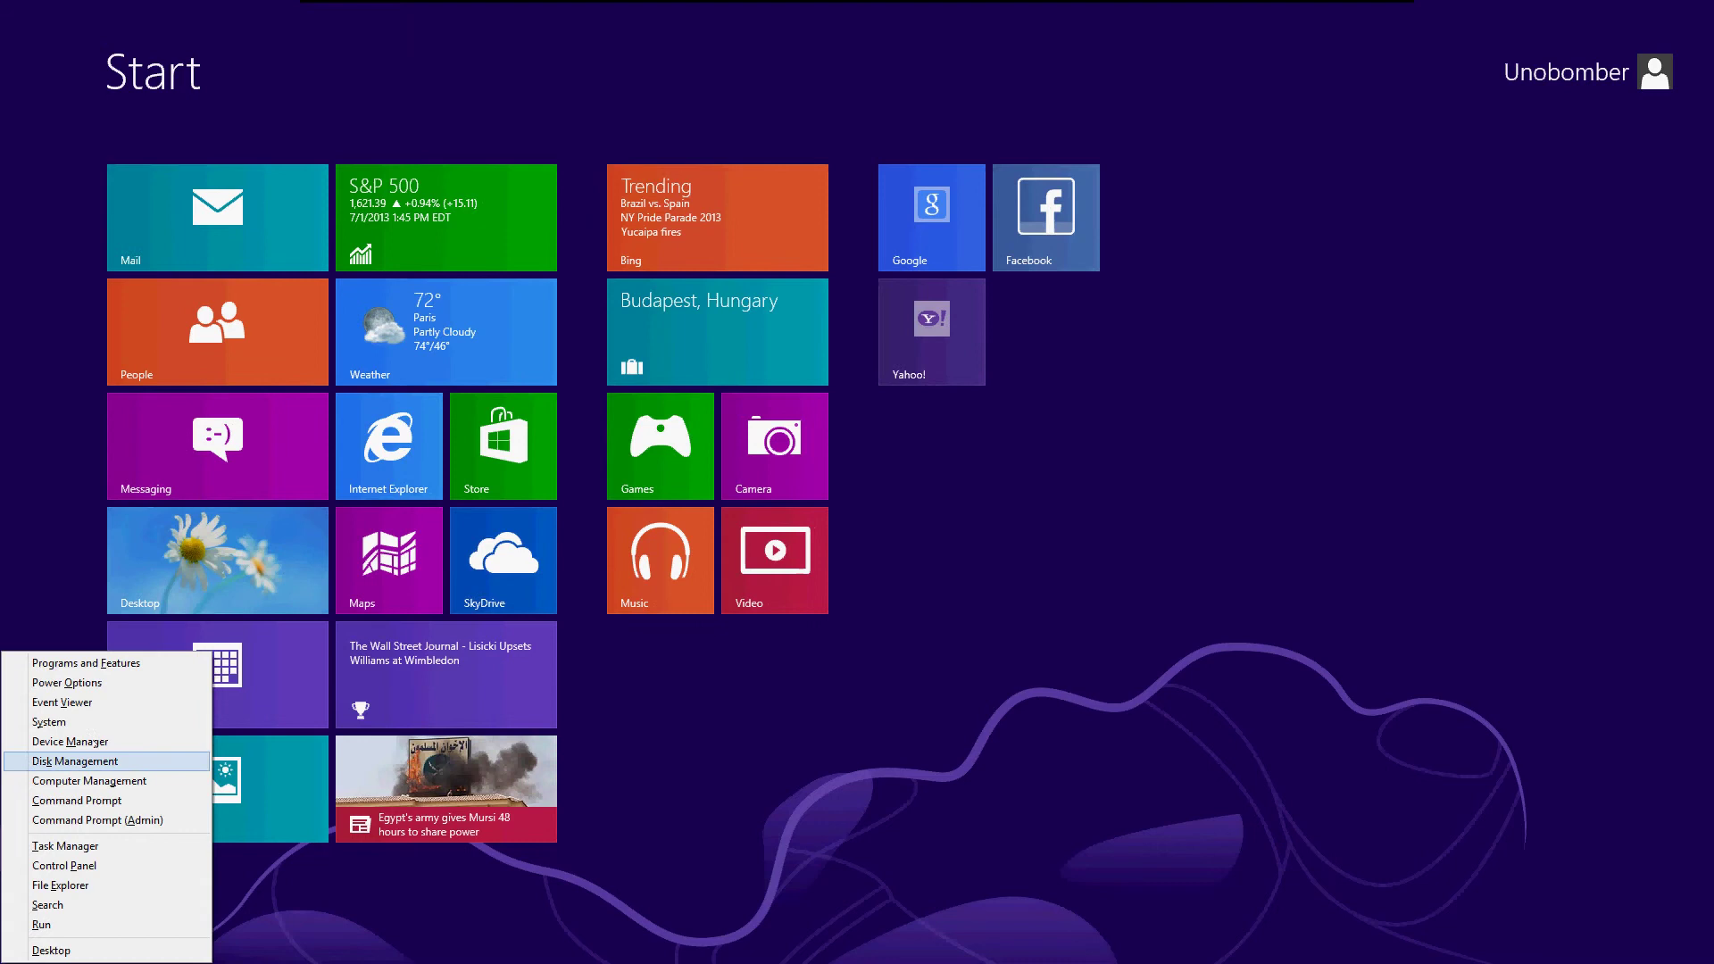
click(48, 721)
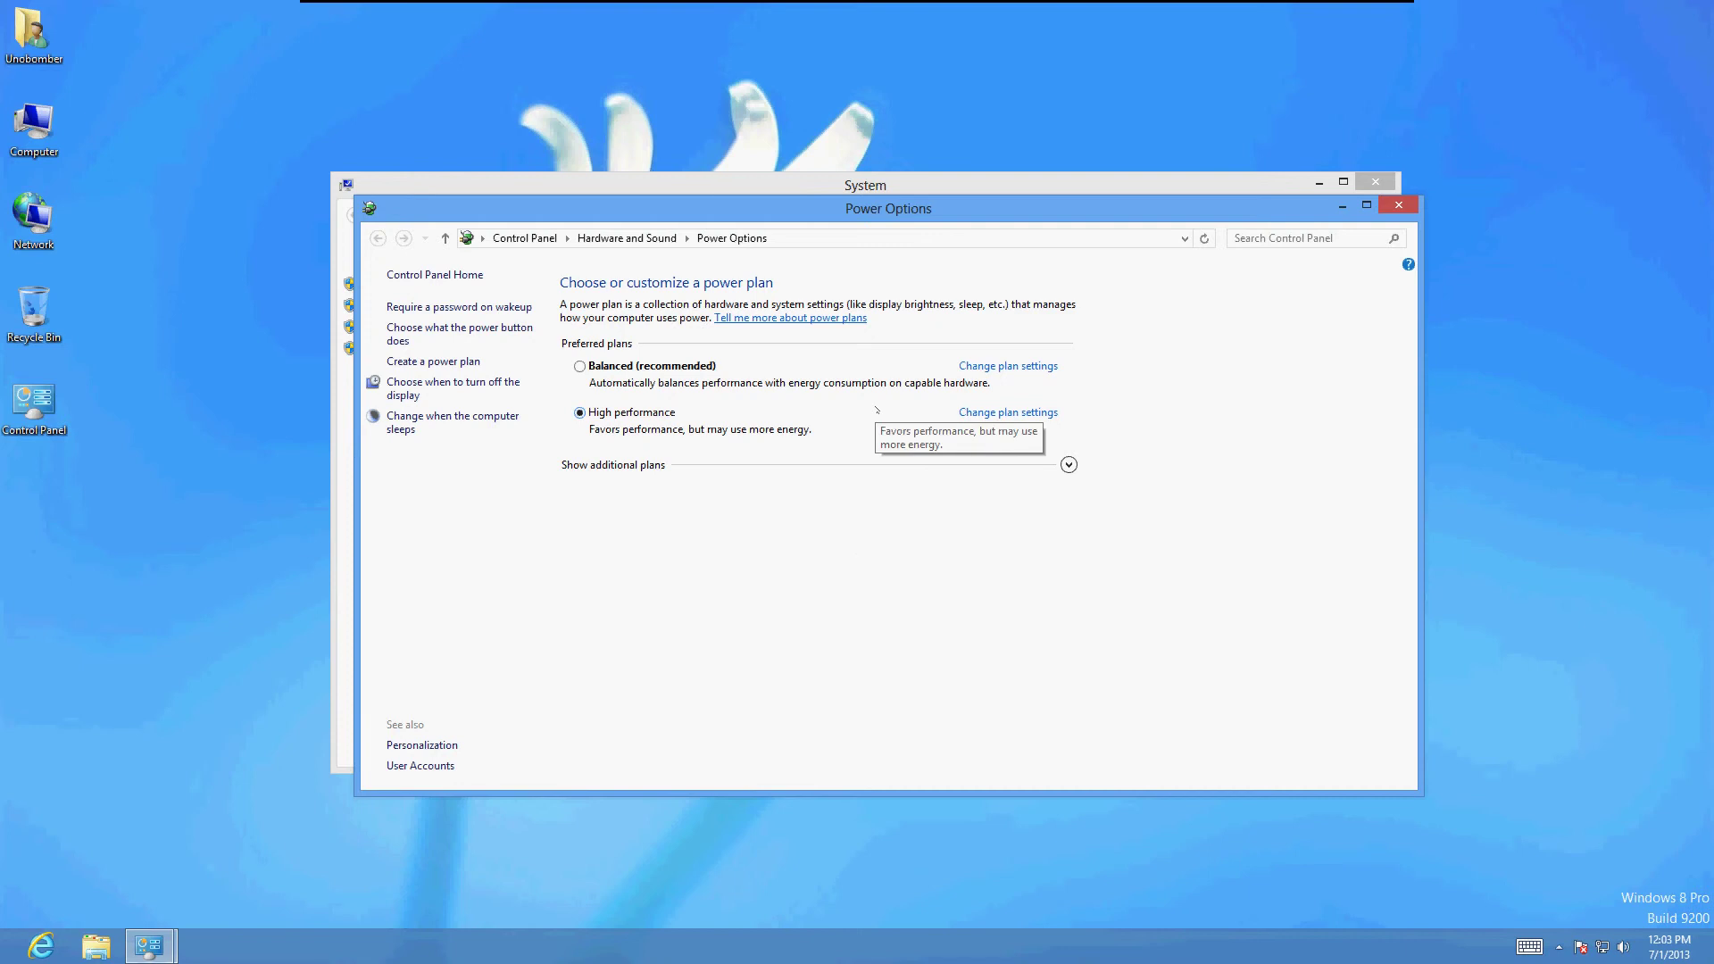
click(997, 416)
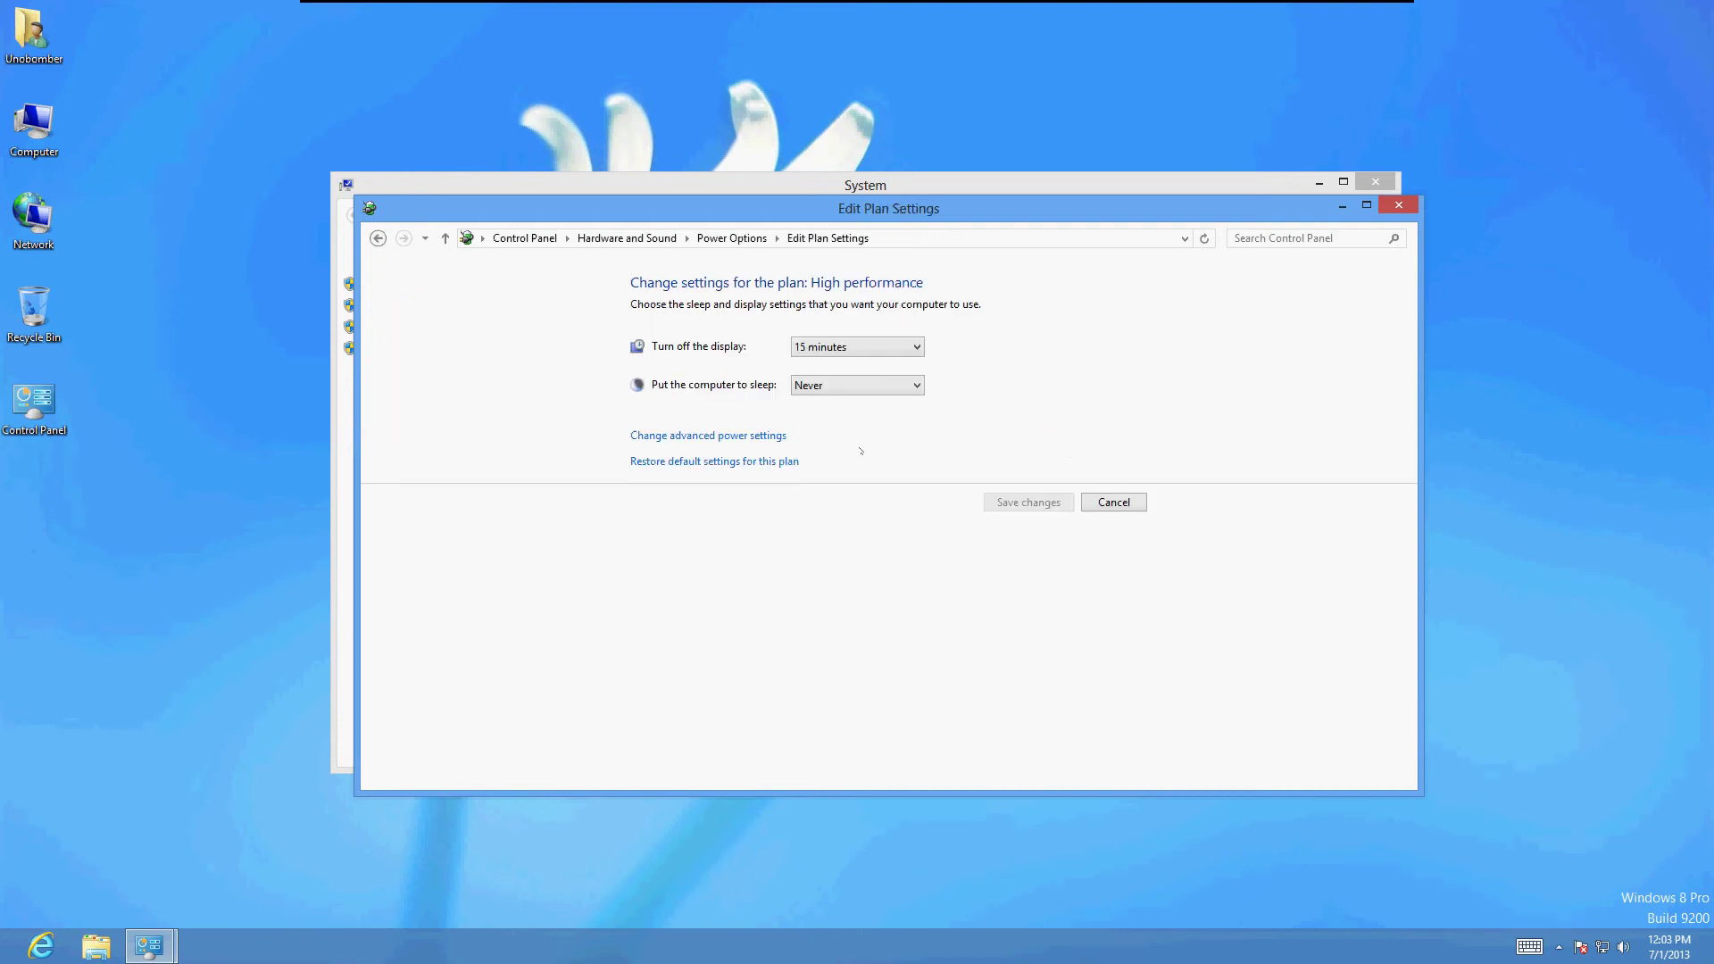
Return to Start and flip between Start and the desktop, ending on recent apps.
key(super)
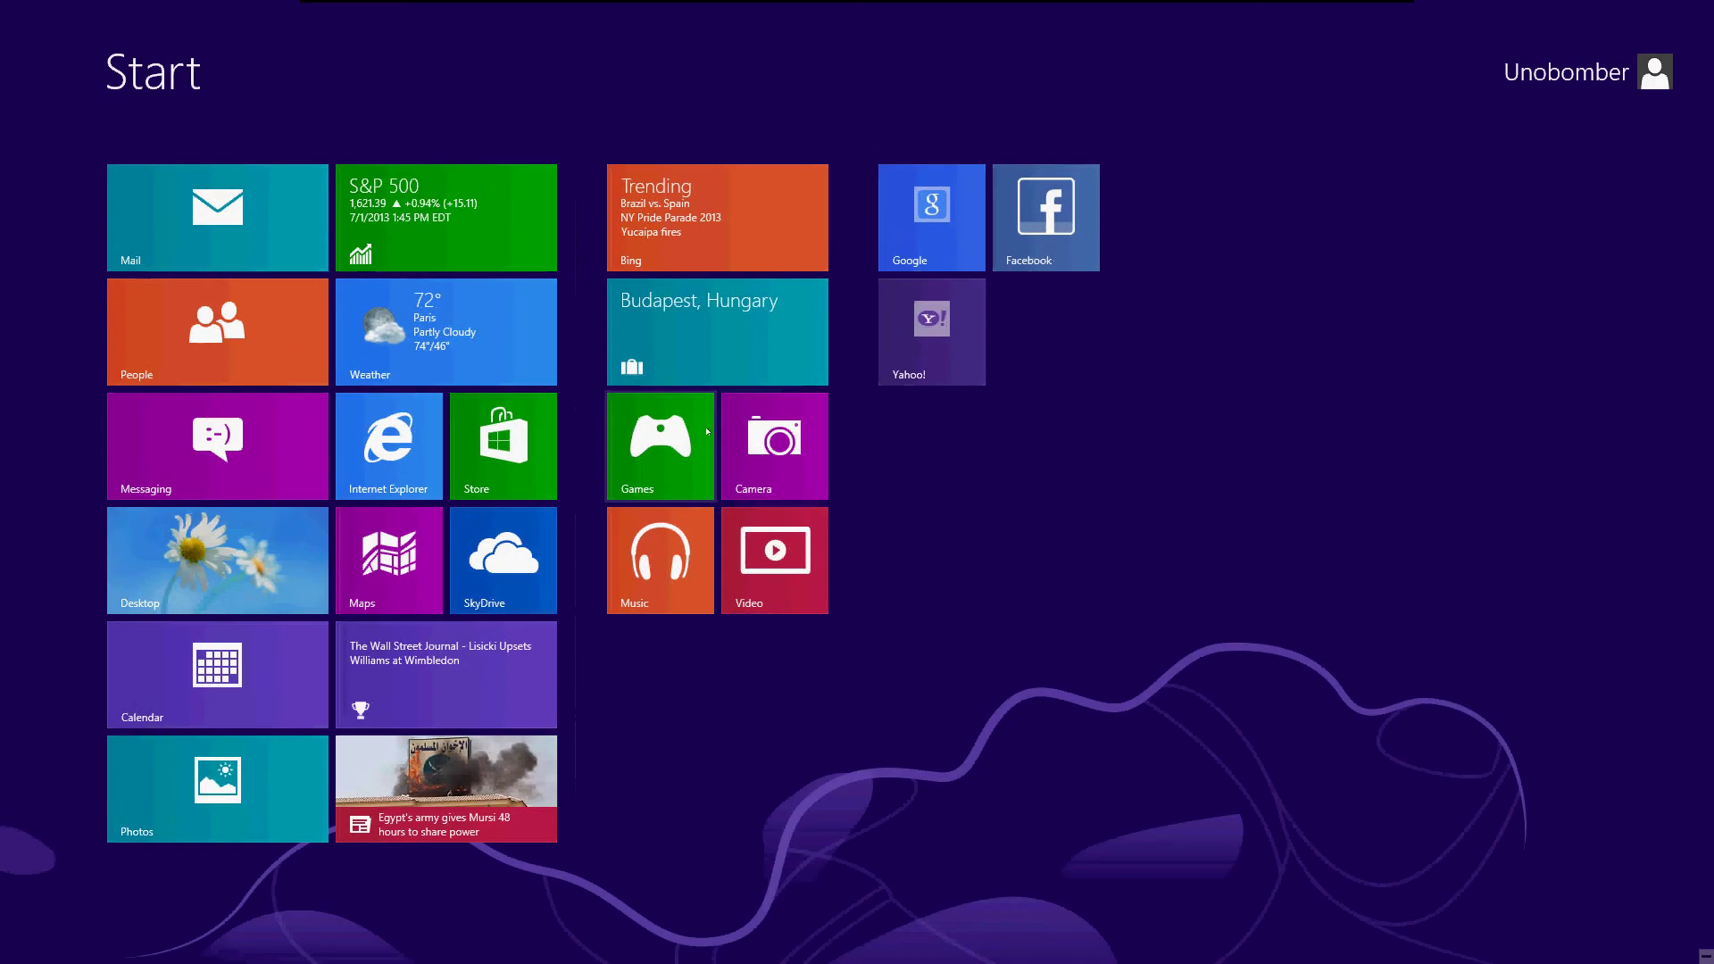
key(super+x)
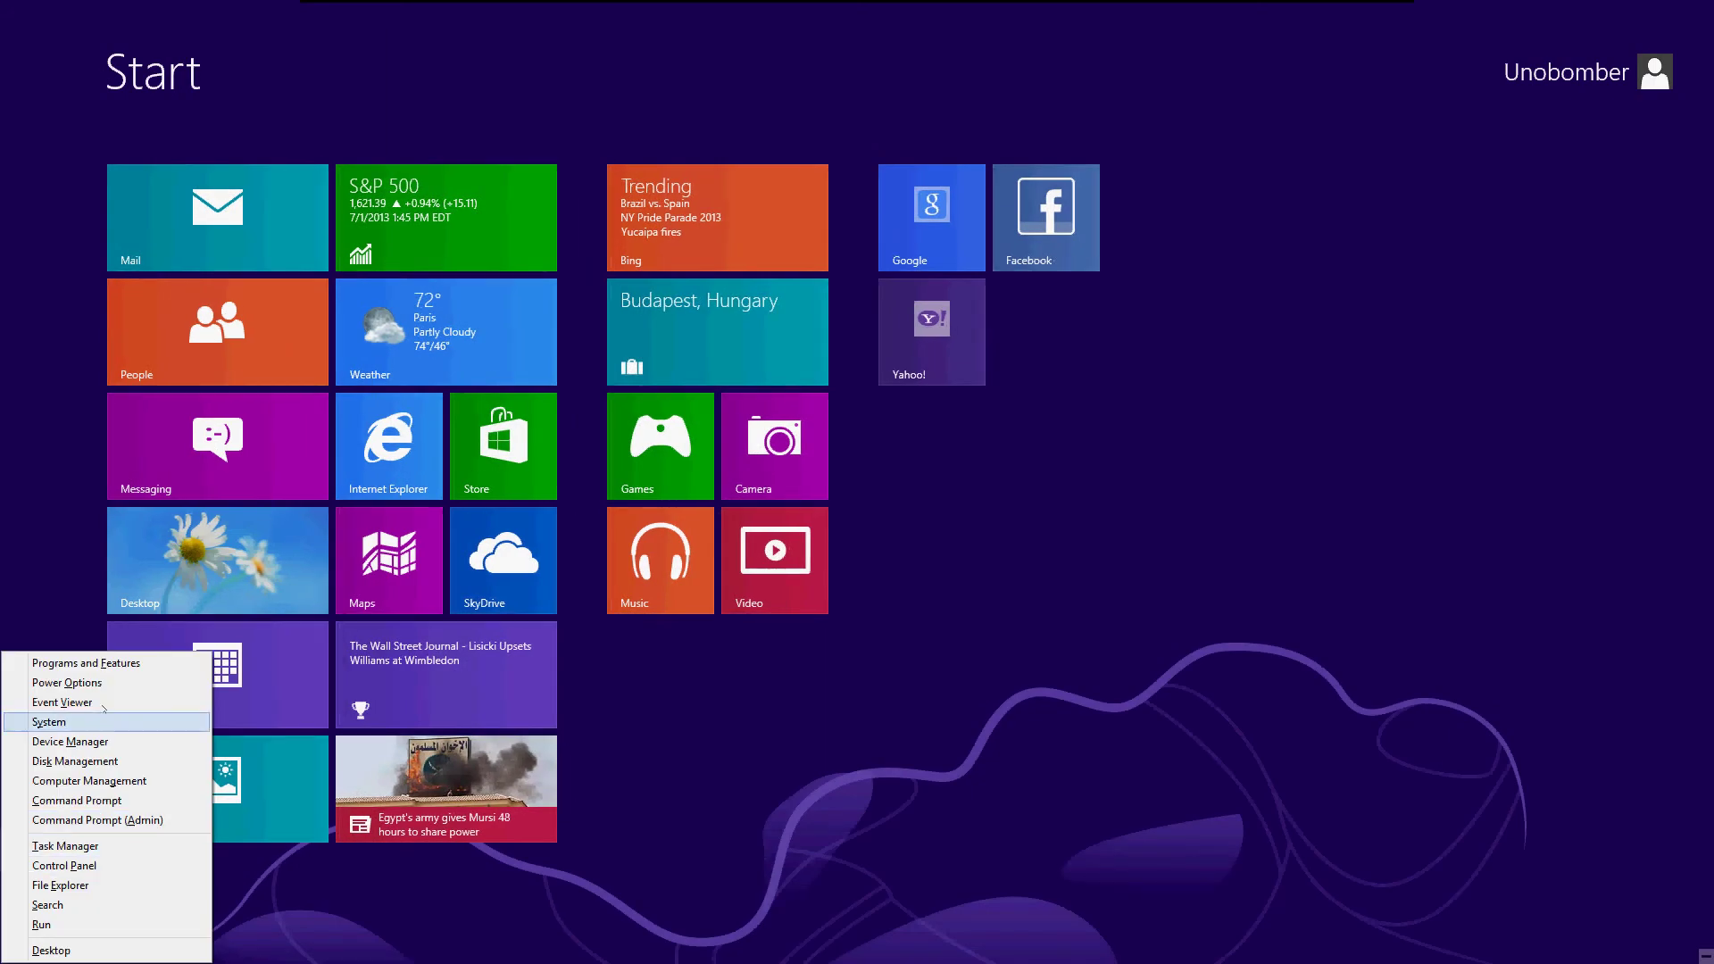
click(797, 691)
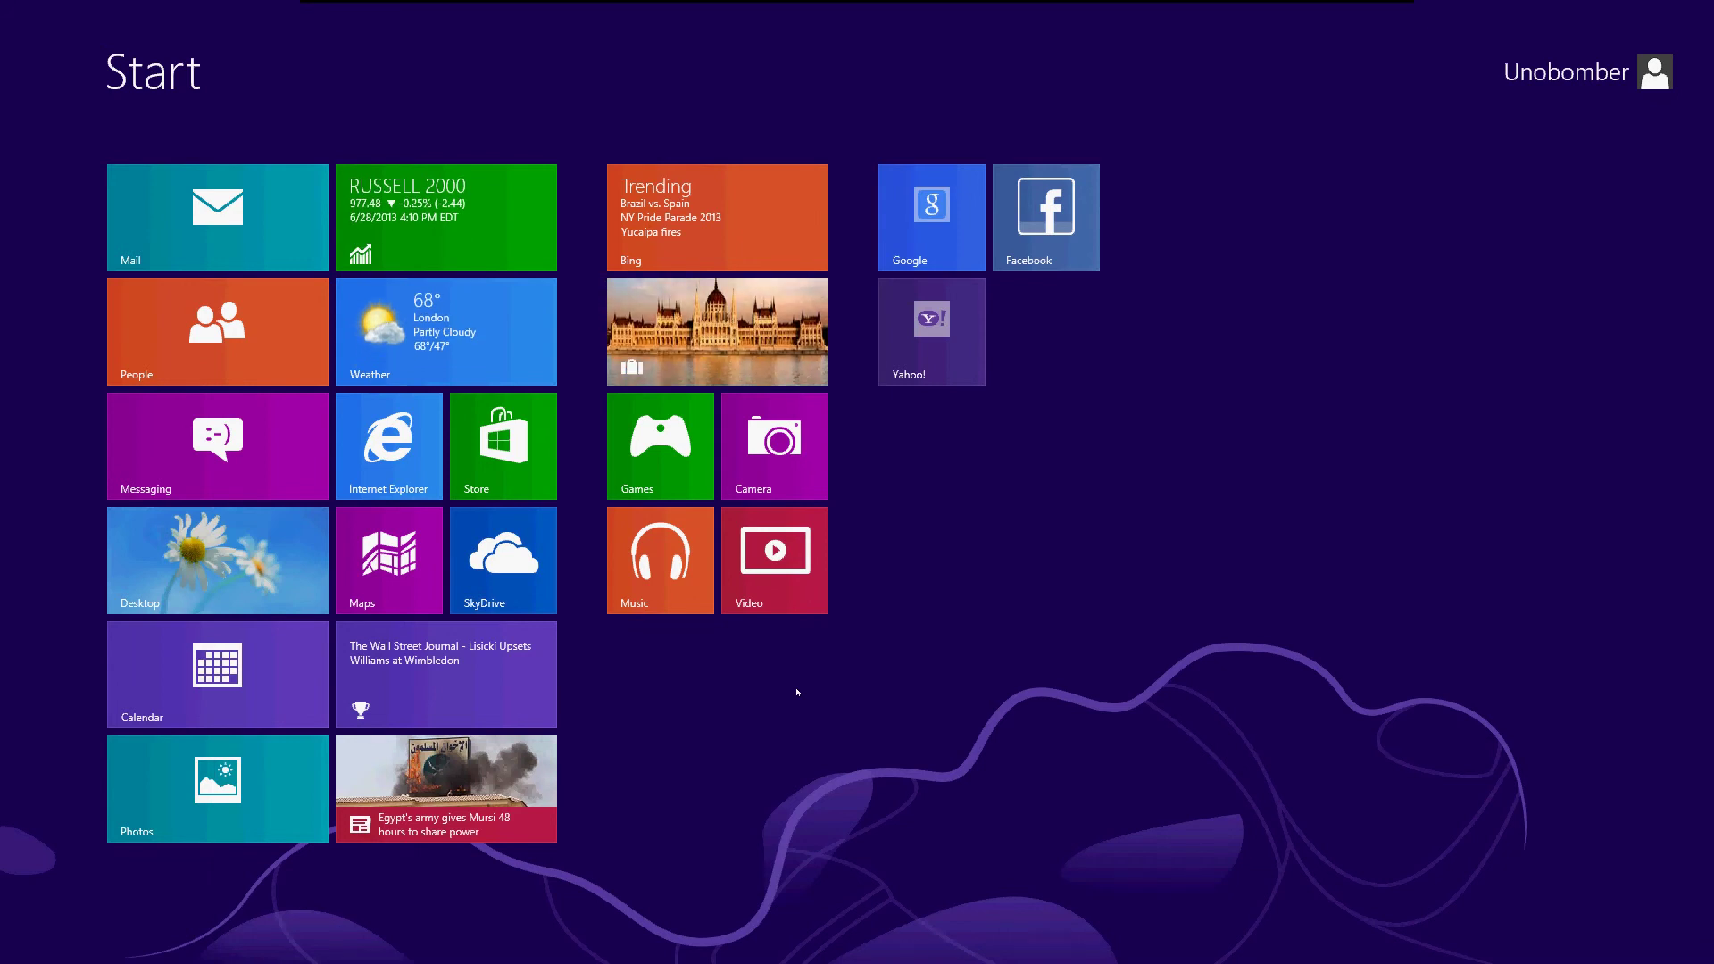
key(super)
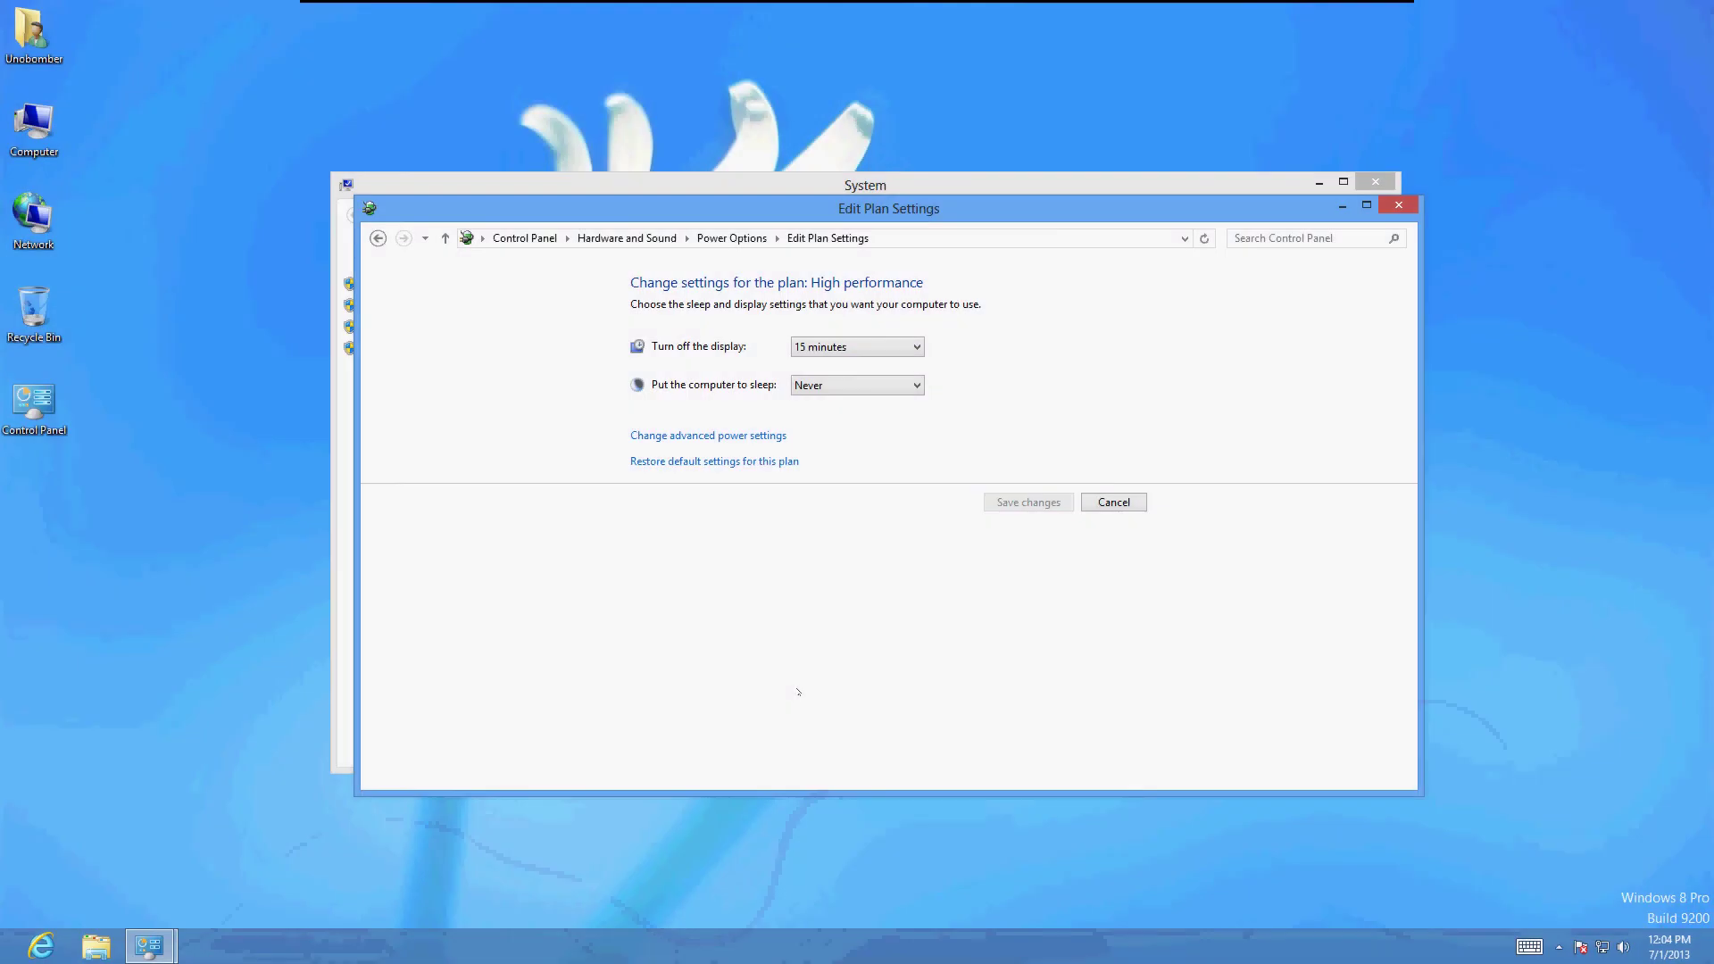
key(super)
key(super)
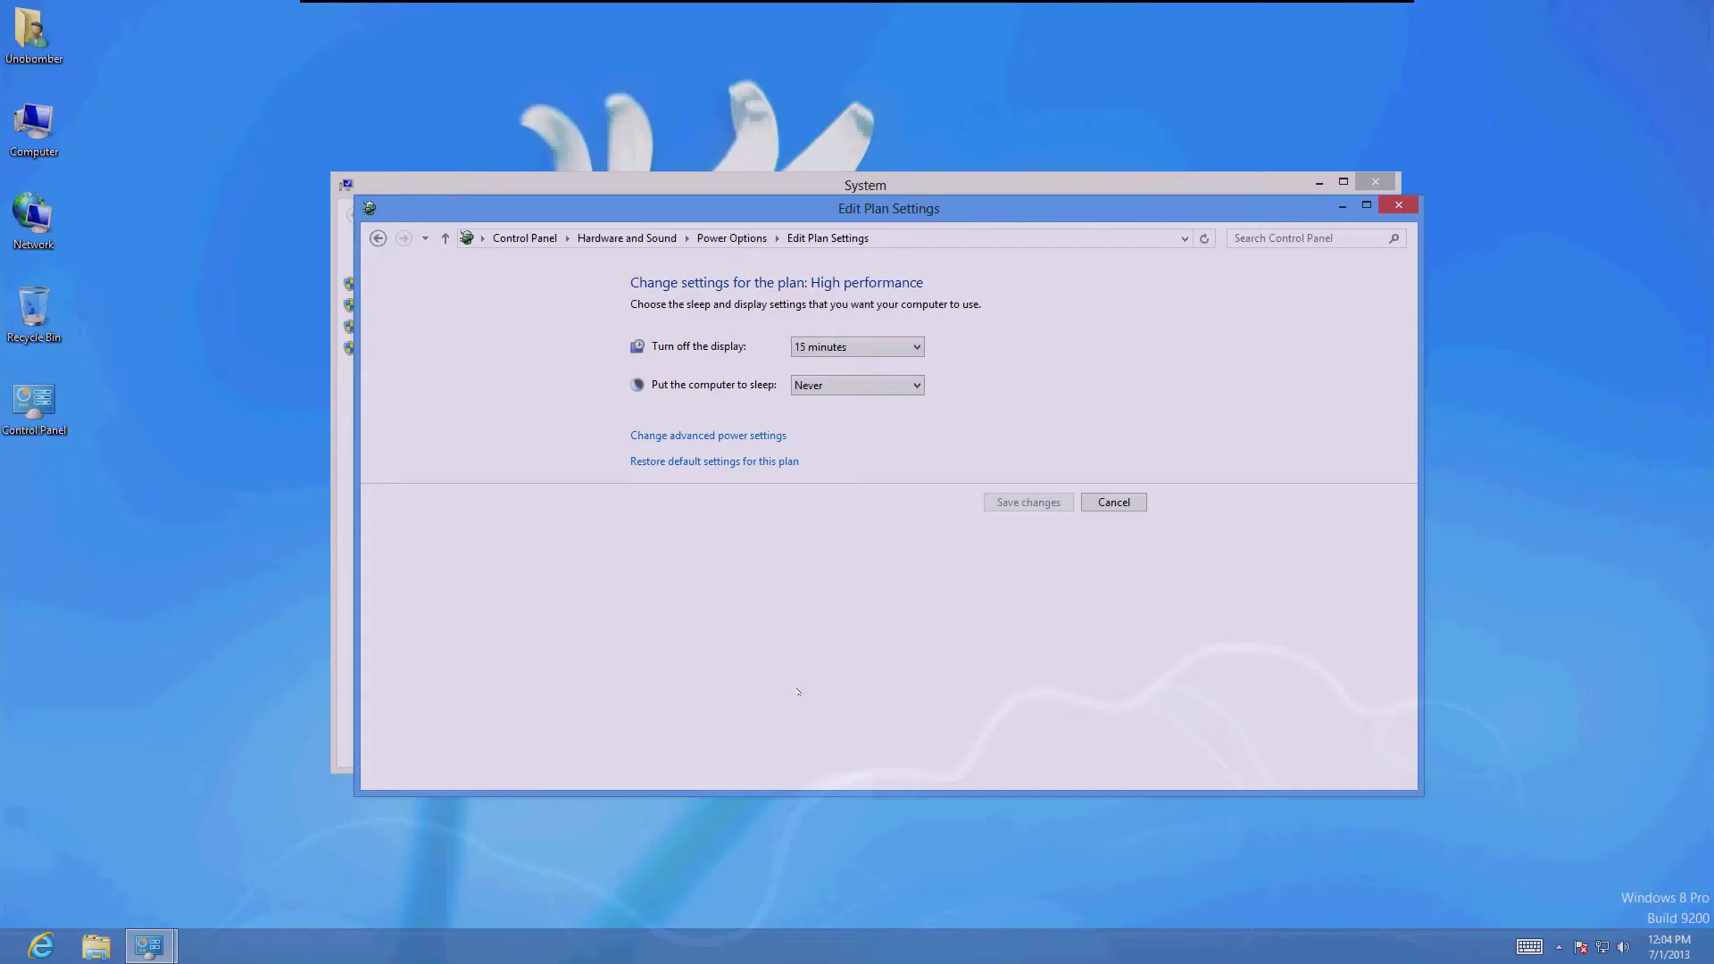
key(super)
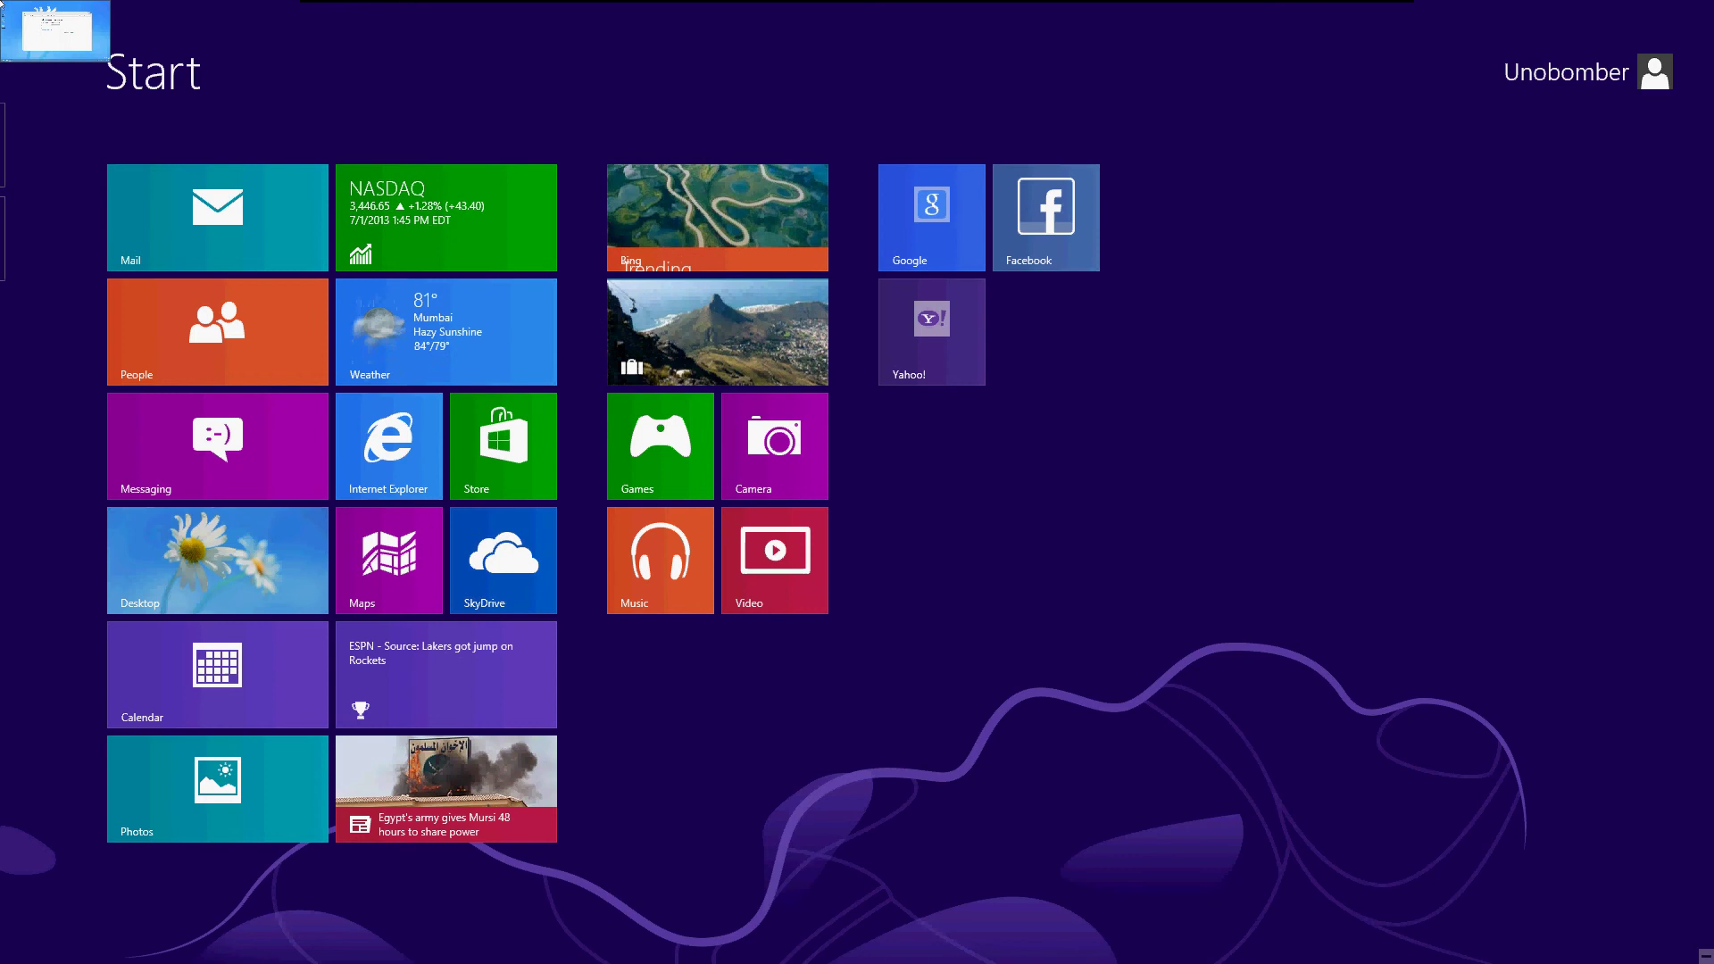
mouse_move(3, 11)
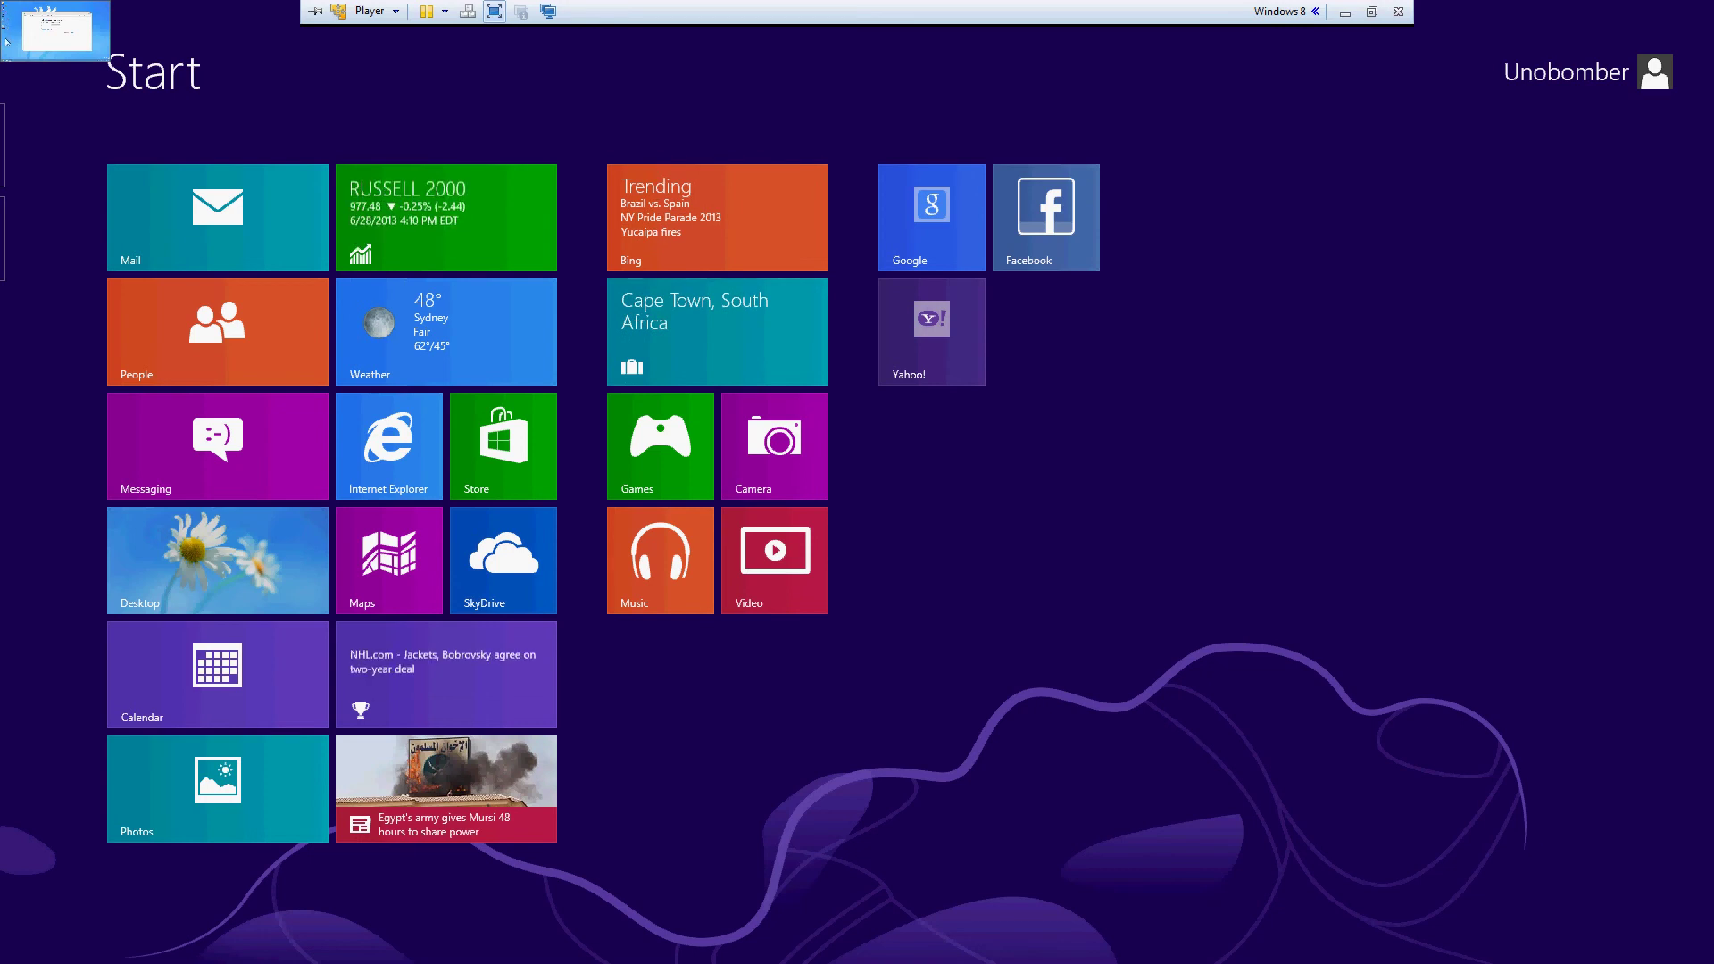
mouse_move(3, 54)
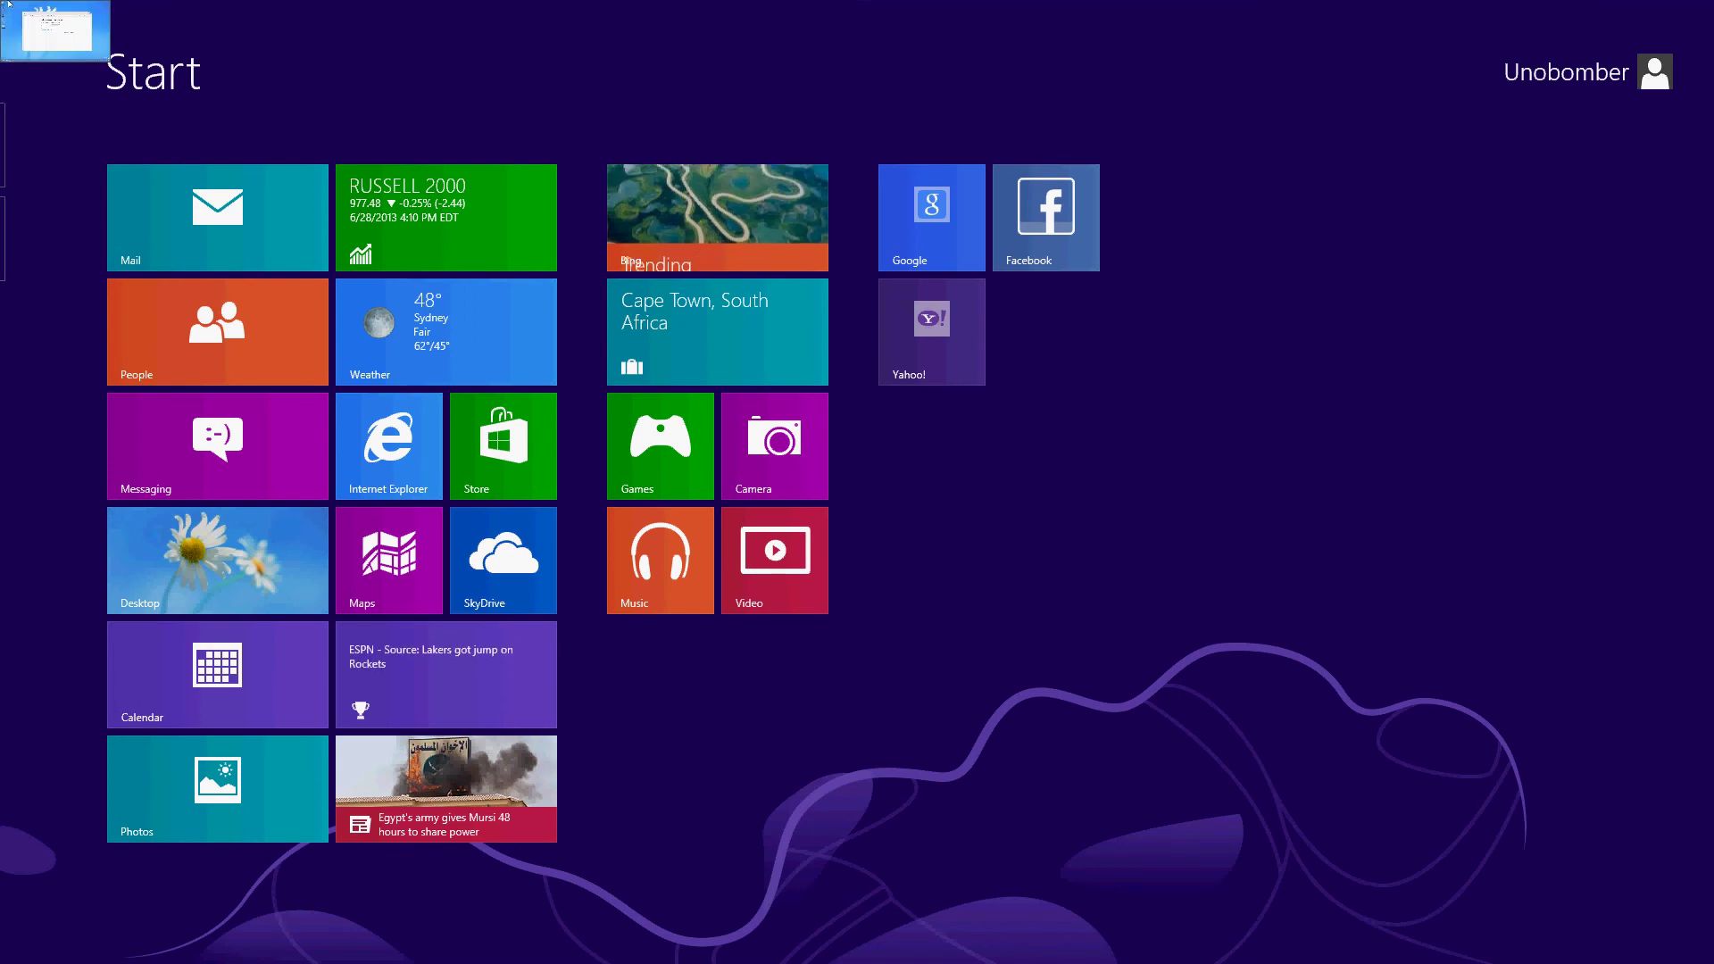
mouse_move(5, 113)
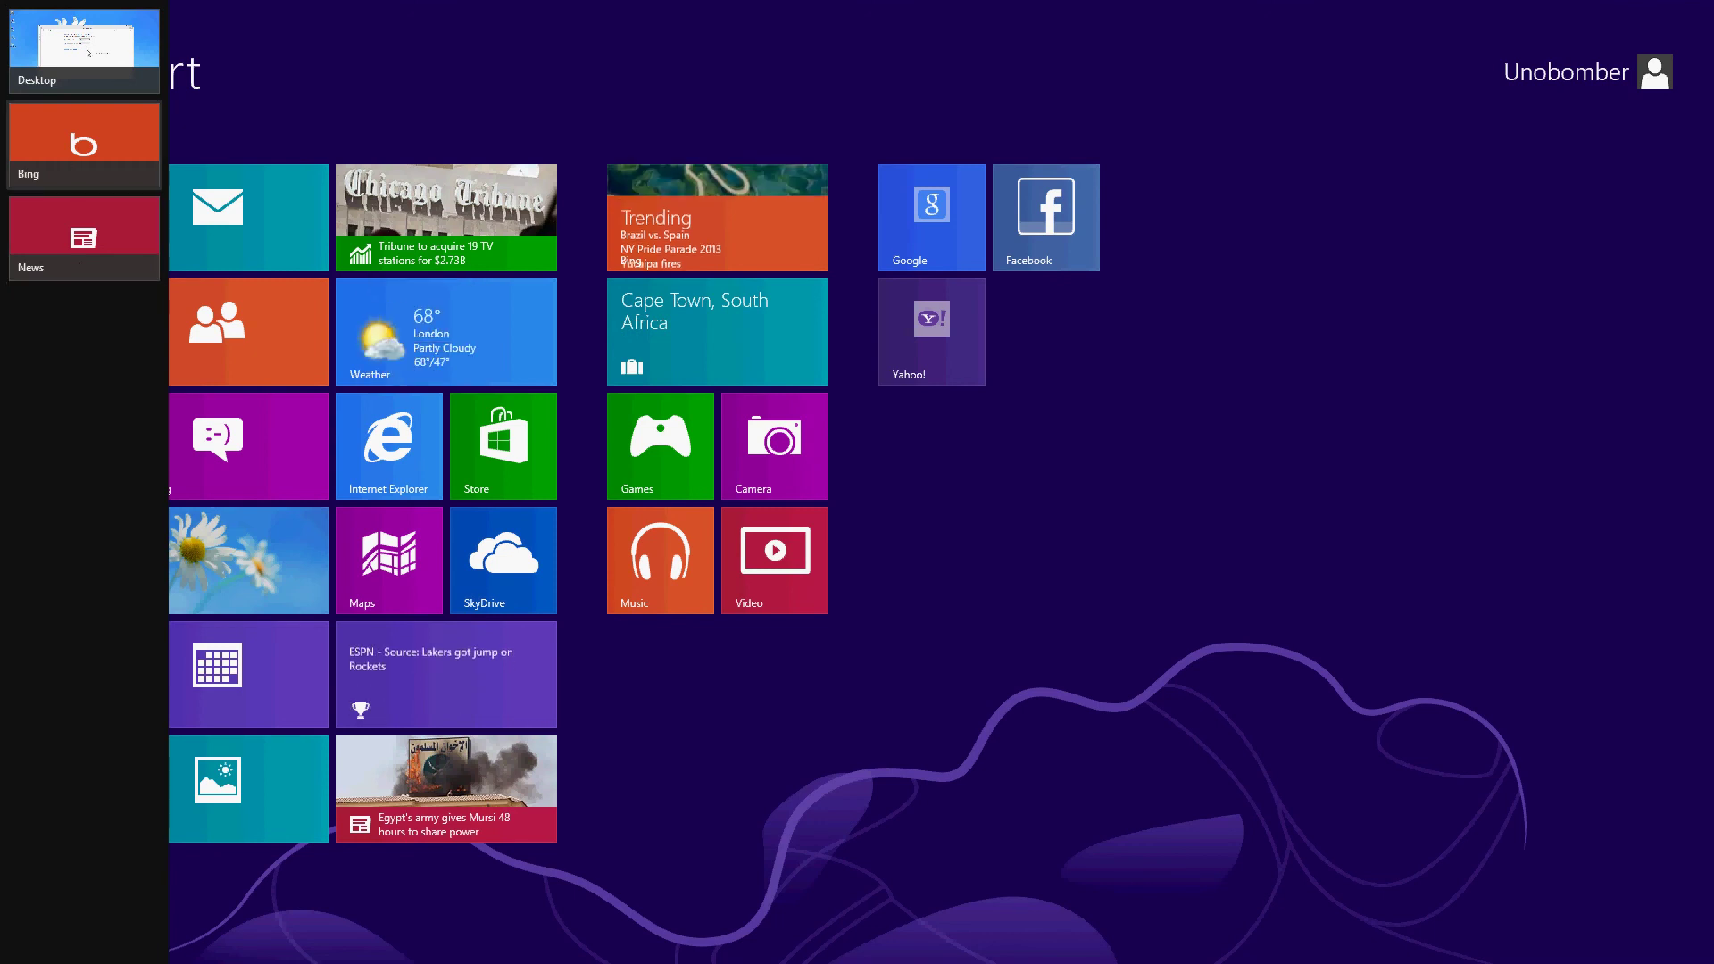
Close Bing and News from the app switcher, then dismiss it to stay on Start.
right_click(99, 170)
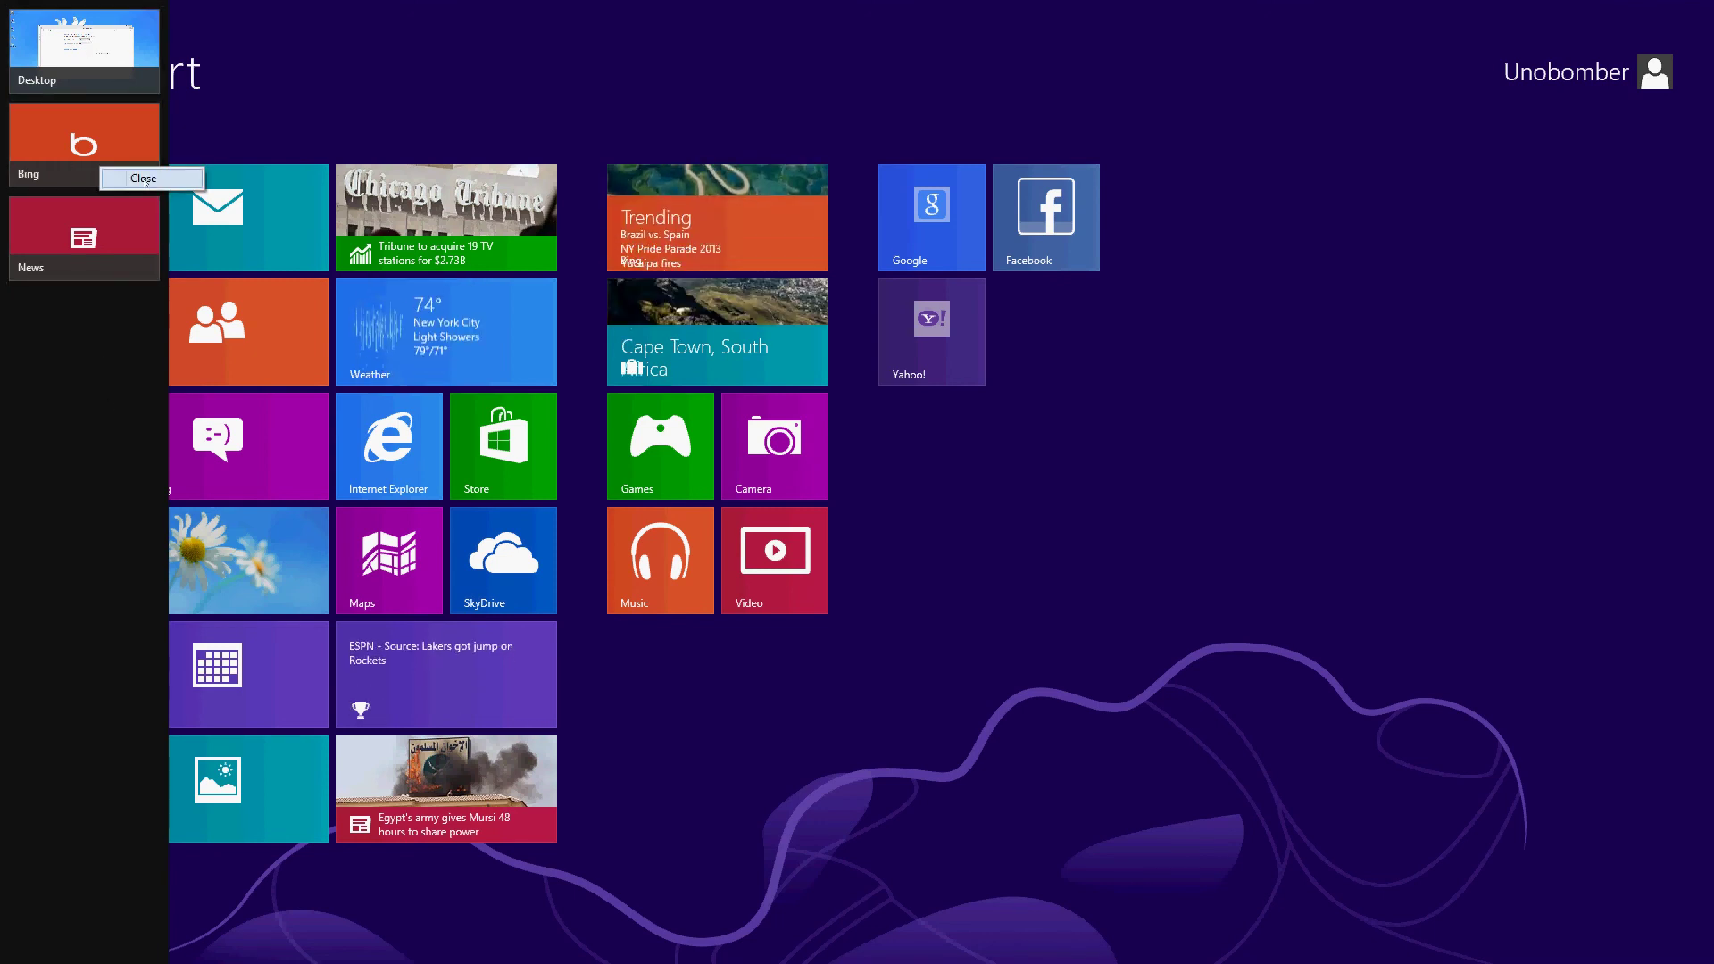
click(144, 180)
right_click(111, 164)
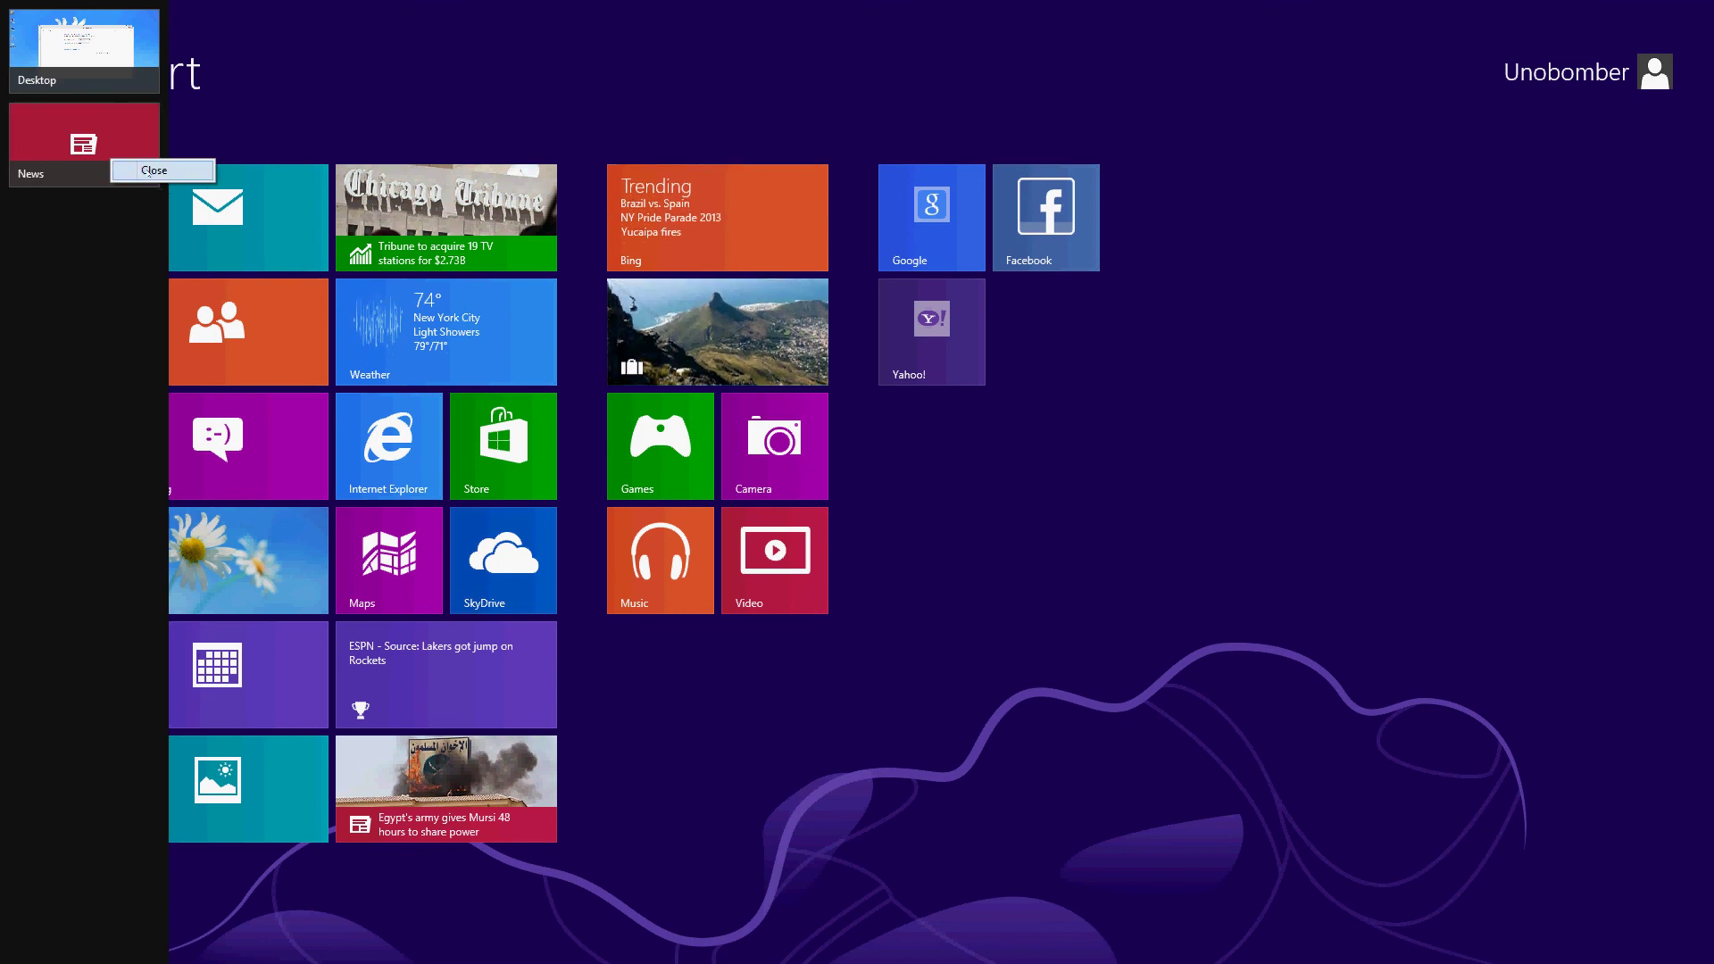
click(144, 171)
right_click(106, 78)
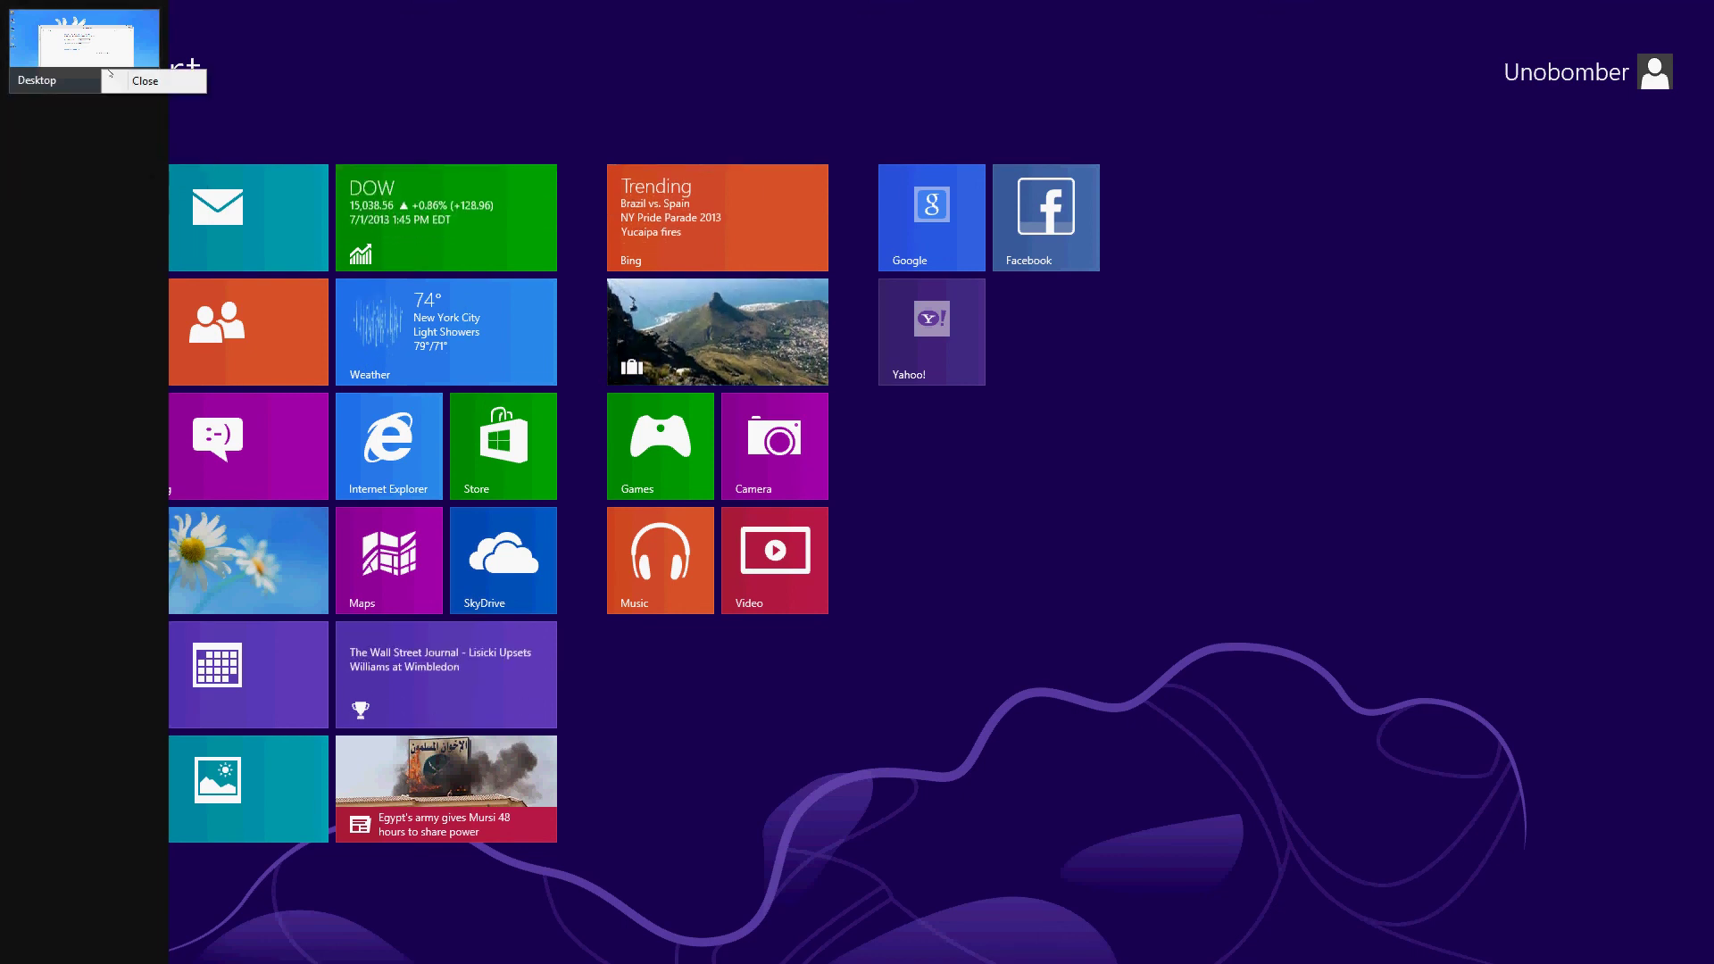
key(Escape)
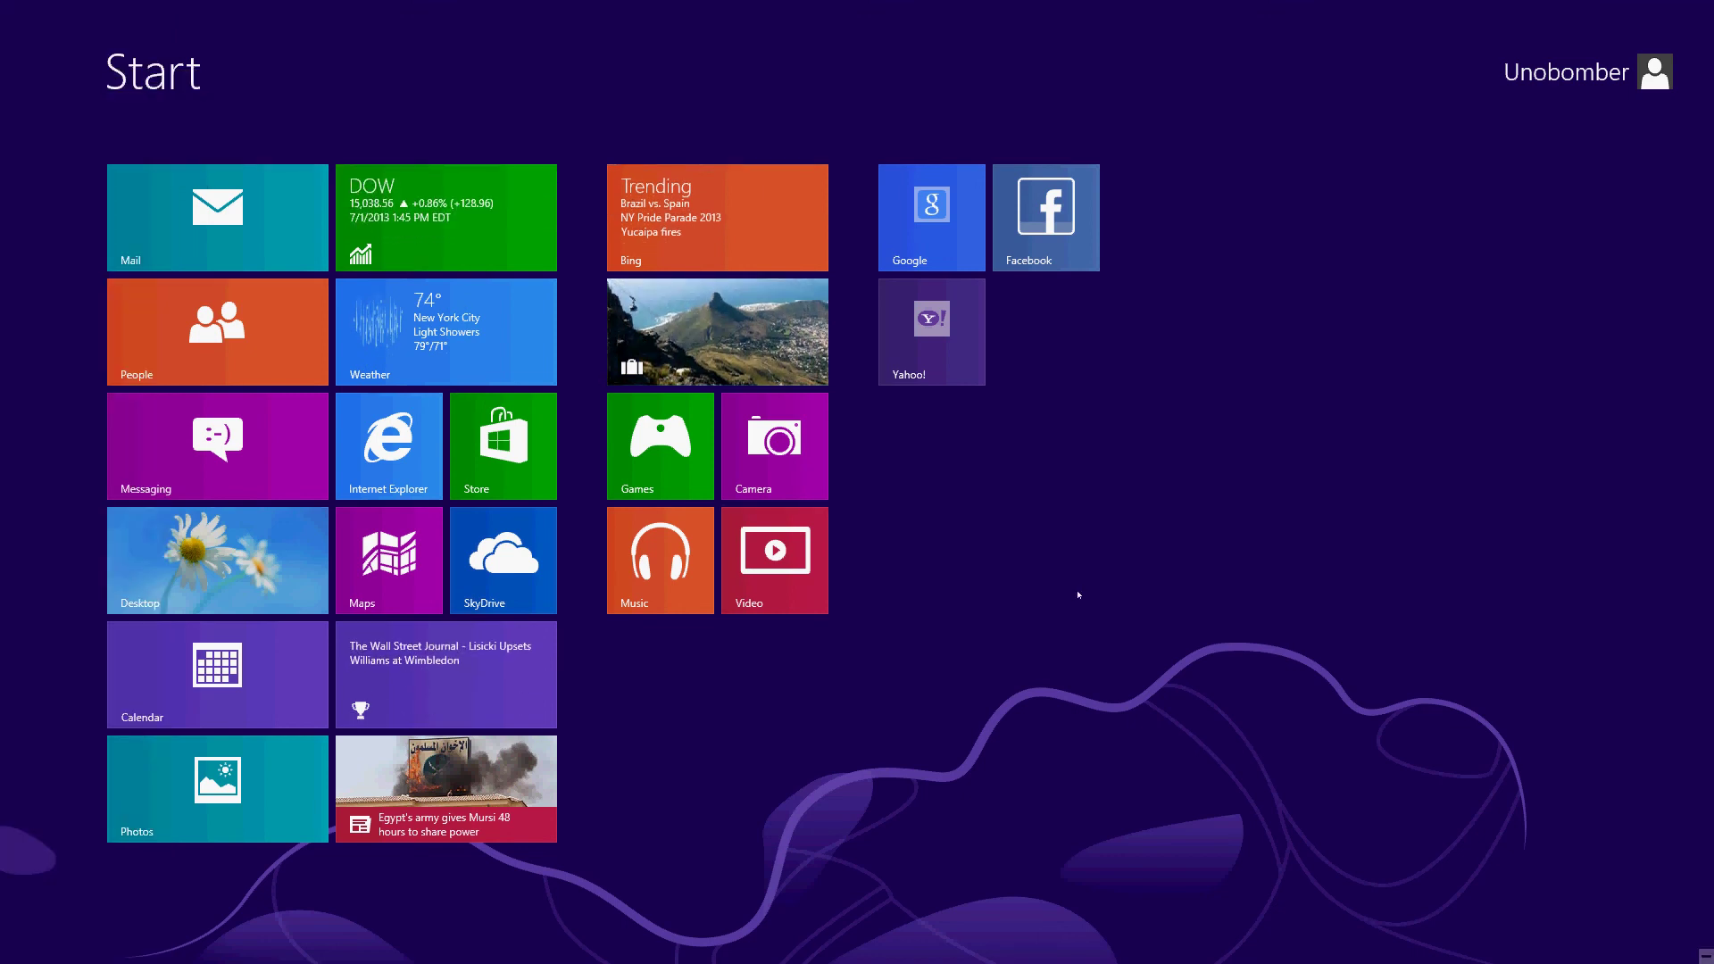